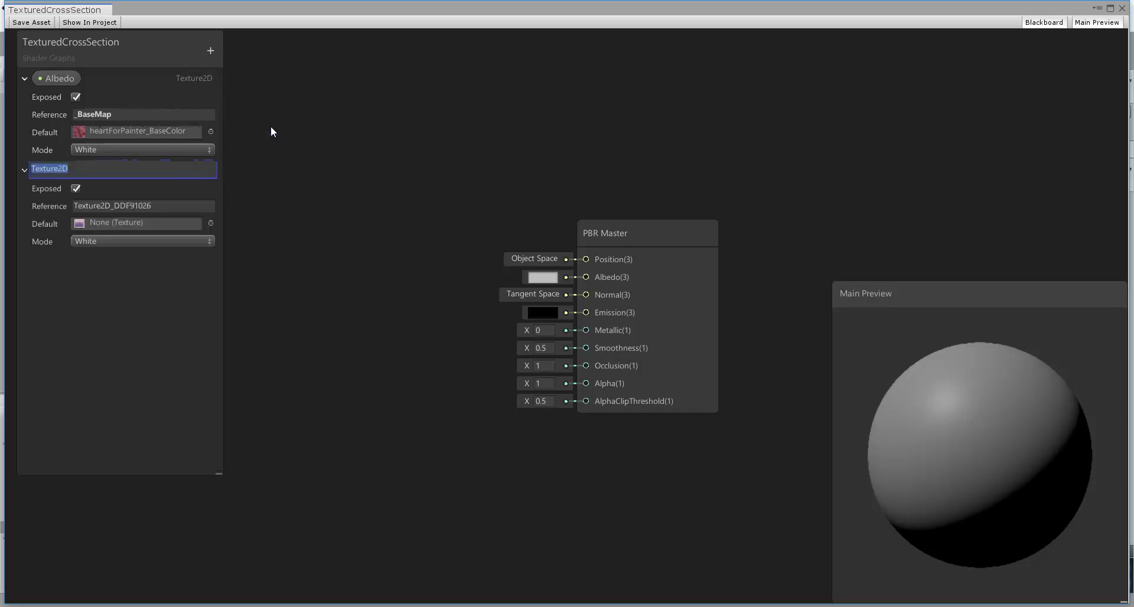
- Name the texture property Normal Map, reference it _BumpMap, and default it to heartForPainter_Normal
{"action": "type", "text": "Normal Map"}
{"action": "left_click", "coordinate": [194, 207]}
{"action": "type", "text": "_BumpMap"}
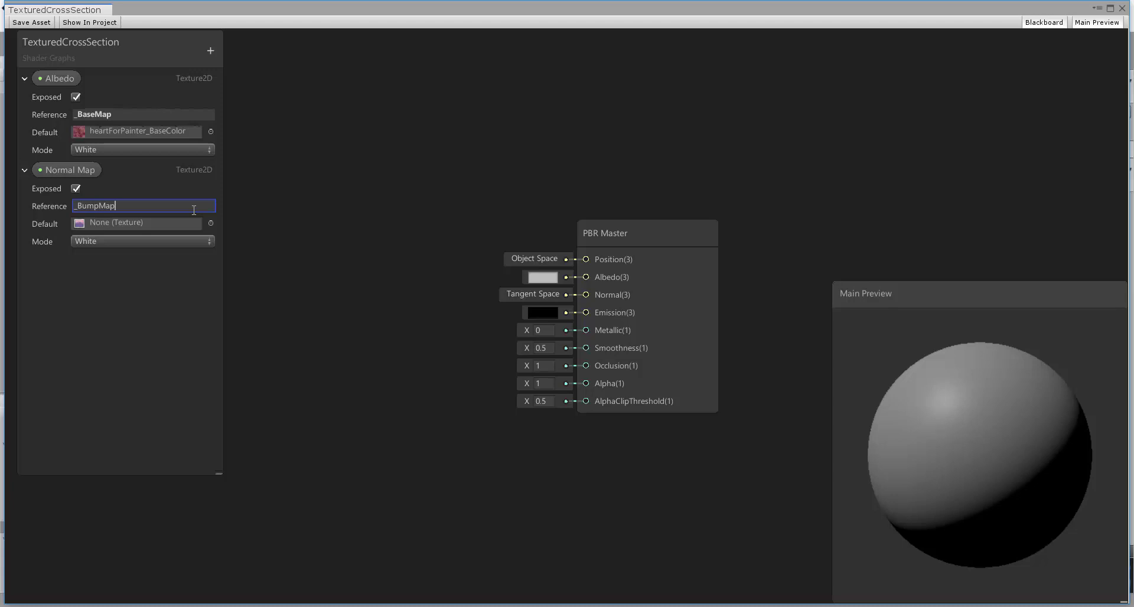
{"action": "left_click", "coordinate": [211, 223]}
{"action": "double_click", "coordinate": [538, 207]}
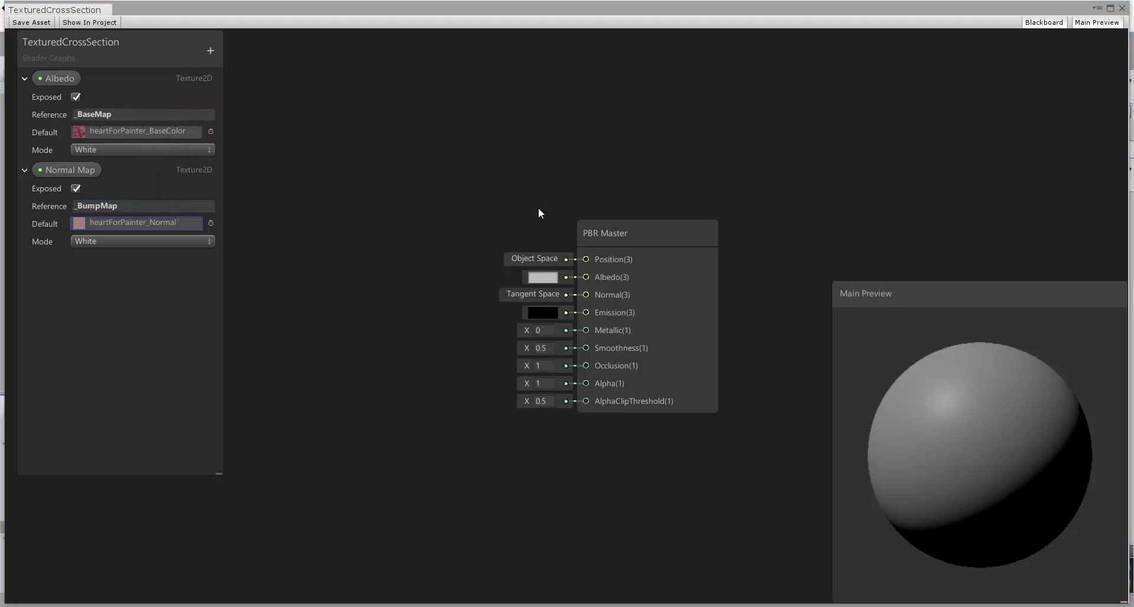
- Add a Metallic Texture2D property (_MetallicGlossMap, default heartForPainter_Metallic), then collapse the property details
{"action": "left_click", "coordinate": [211, 51]}
{"action": "left_click", "coordinate": [270, 132]}
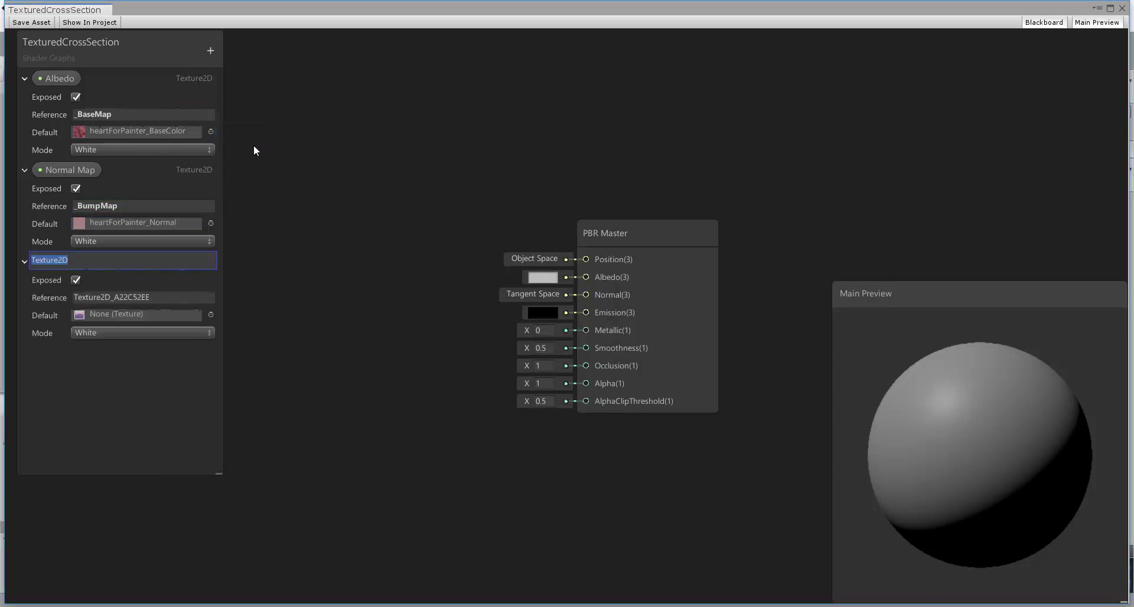
{"action": "type", "text": "Metallic"}
{"action": "left_click", "coordinate": [164, 297]}
{"action": "type", "text": "Met"}
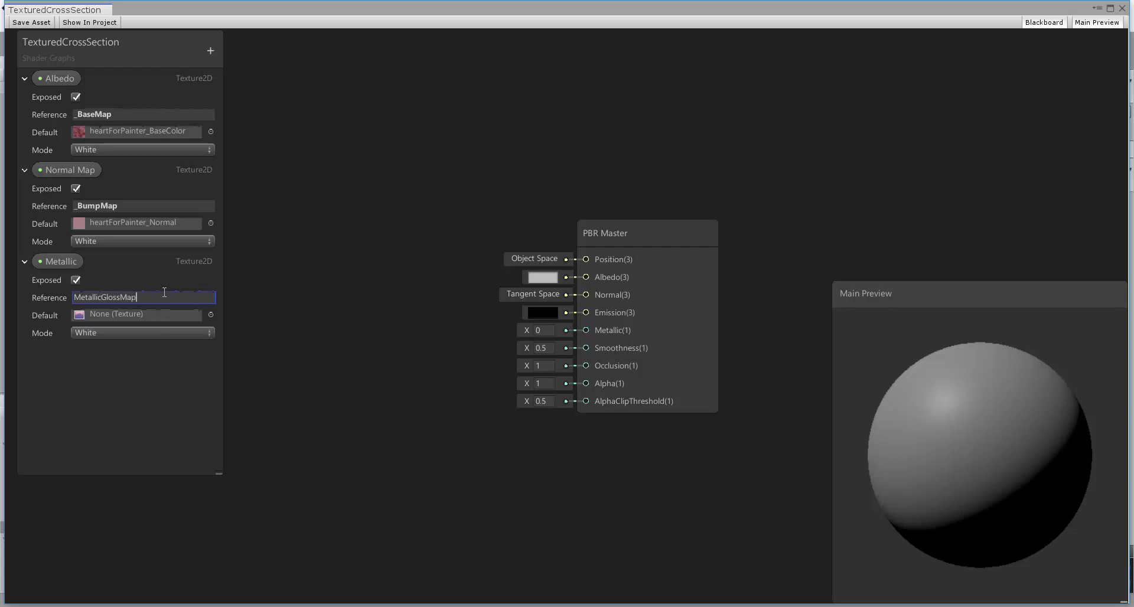
{"action": "key", "text": "Return"}
{"action": "left_click", "coordinate": [211, 315]}
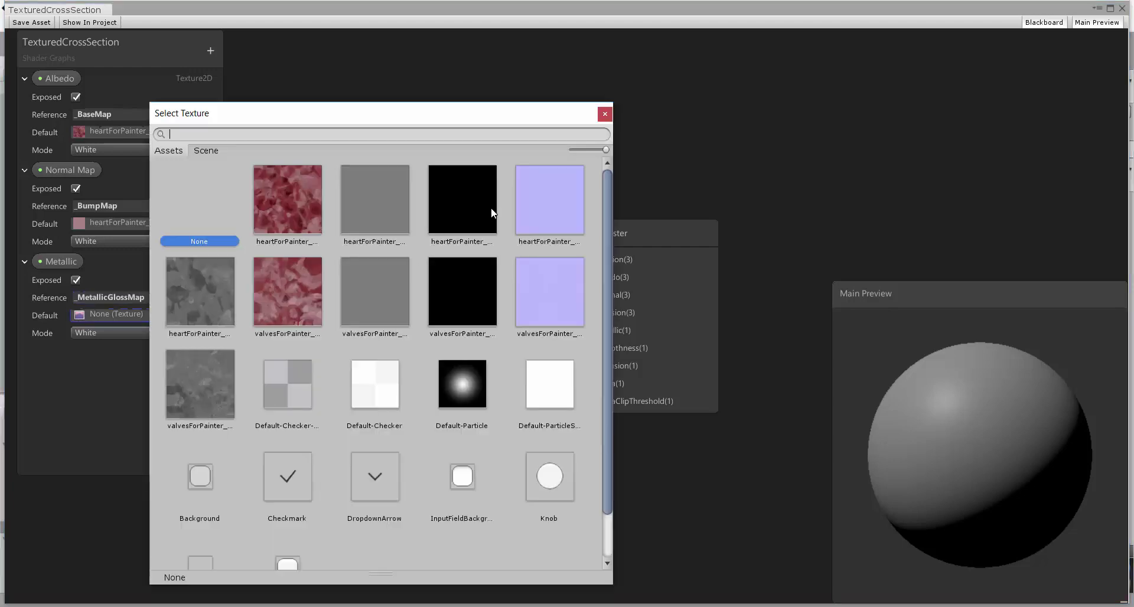
{"action": "double_click", "coordinate": [467, 201]}
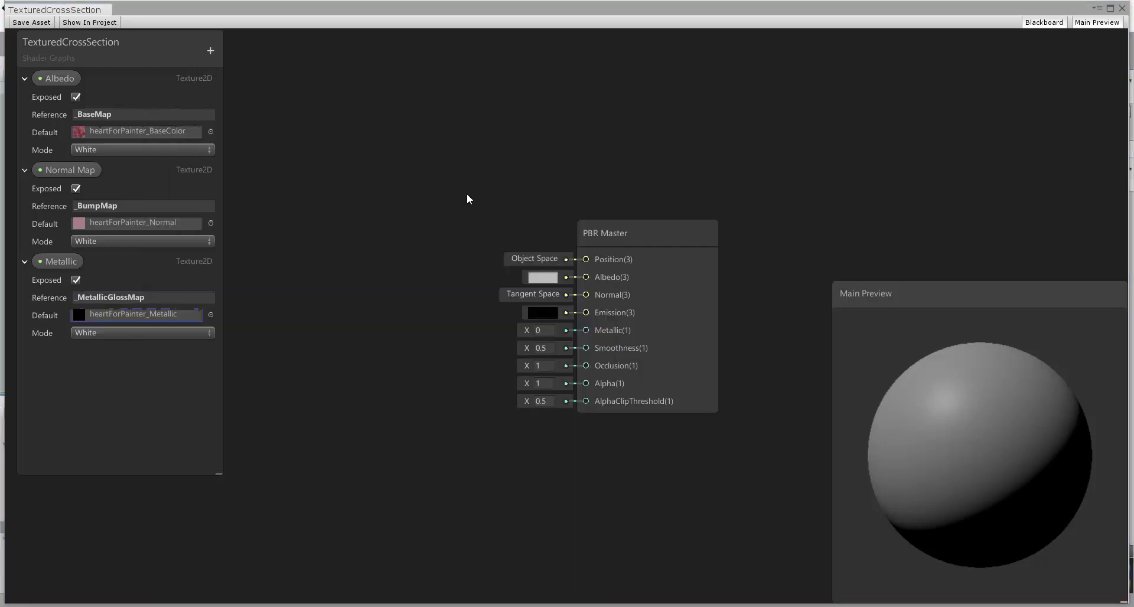
{"action": "left_click", "coordinate": [25, 78]}
{"action": "left_click", "coordinate": [25, 98]}
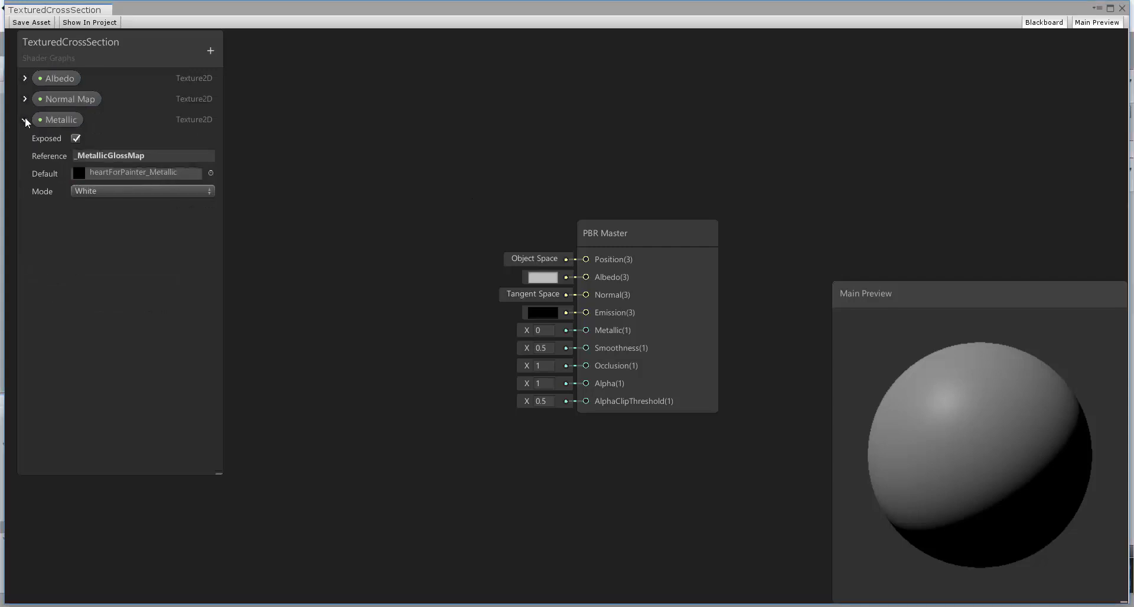
- Sample the Albedo property with a Sample Texture 2D node and wire it into PBR Master Albedo
{"action": "left_click", "coordinate": [25, 119]}
{"action": "left_click_drag", "start_coordinate": [347, 179], "coordinate": [345, 179]}
{"action": "left_click_drag", "start_coordinate": [615, 233], "coordinate": [651, 124]}
{"action": "left_click_drag", "start_coordinate": [399, 218], "coordinate": [459, 255]}
{"action": "type", "text": "texture"}
{"action": "key", "text": "Down"}
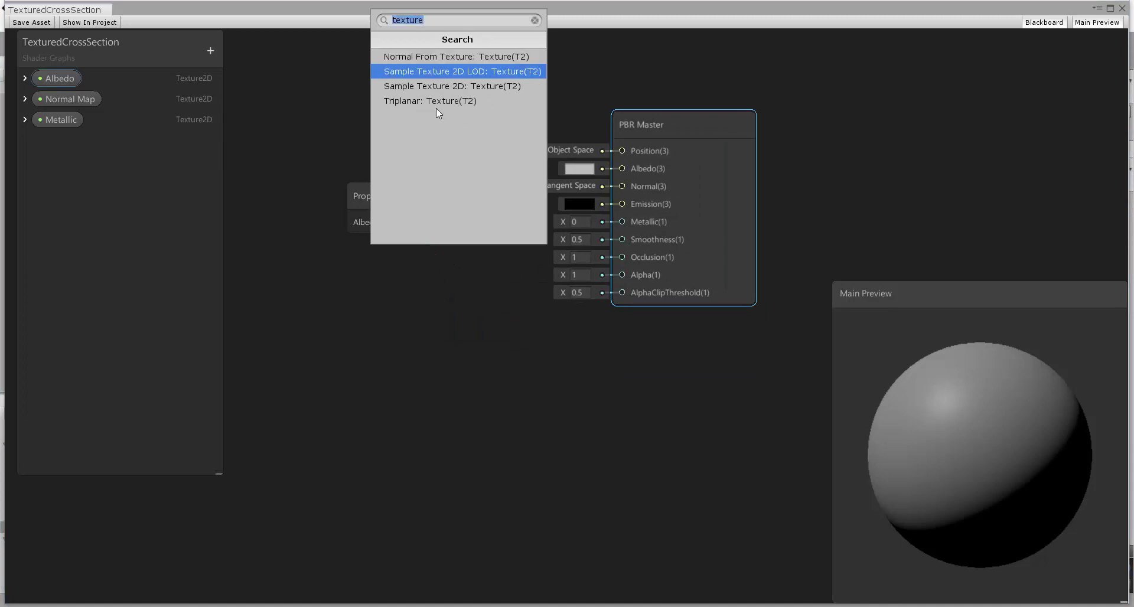
{"action": "key", "text": "Down"}
{"action": "key", "text": "Return"}
{"action": "left_click_drag", "start_coordinate": [663, 123], "coordinate": [726, 124]}
{"action": "left_click_drag", "start_coordinate": [531, 255], "coordinate": [685, 170]}
{"action": "left_click_drag", "start_coordinate": [706, 129], "coordinate": [770, 172]}
- Sample the Normal Map property as Type Normal and wire it into PBR Master Normal
{"action": "scroll", "coordinate": [724, 260], "scroll_direction": "down", "scroll_amount": 4}
{"action": "middle_click_drag", "start_coordinate": [660, 312], "coordinate": [514, 222]}
{"action": "left_click_drag", "start_coordinate": [620, 128], "coordinate": [672, 304]}
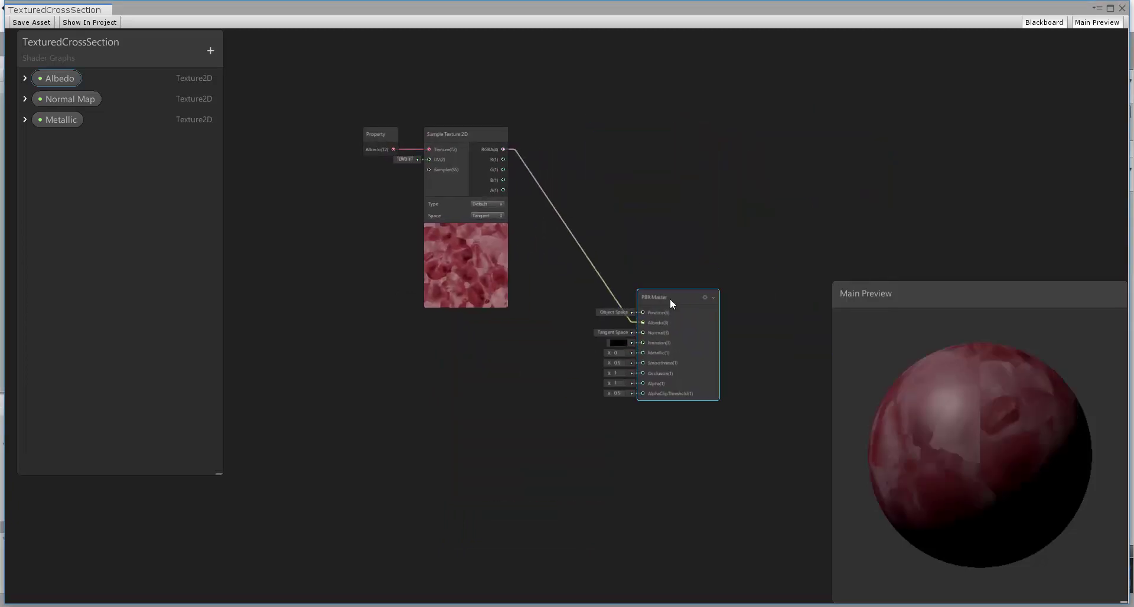
{"action": "left_click_drag", "start_coordinate": [71, 101], "coordinate": [370, 344]}
{"action": "scroll", "coordinate": [435, 384], "scroll_direction": "up", "scroll_amount": 3}
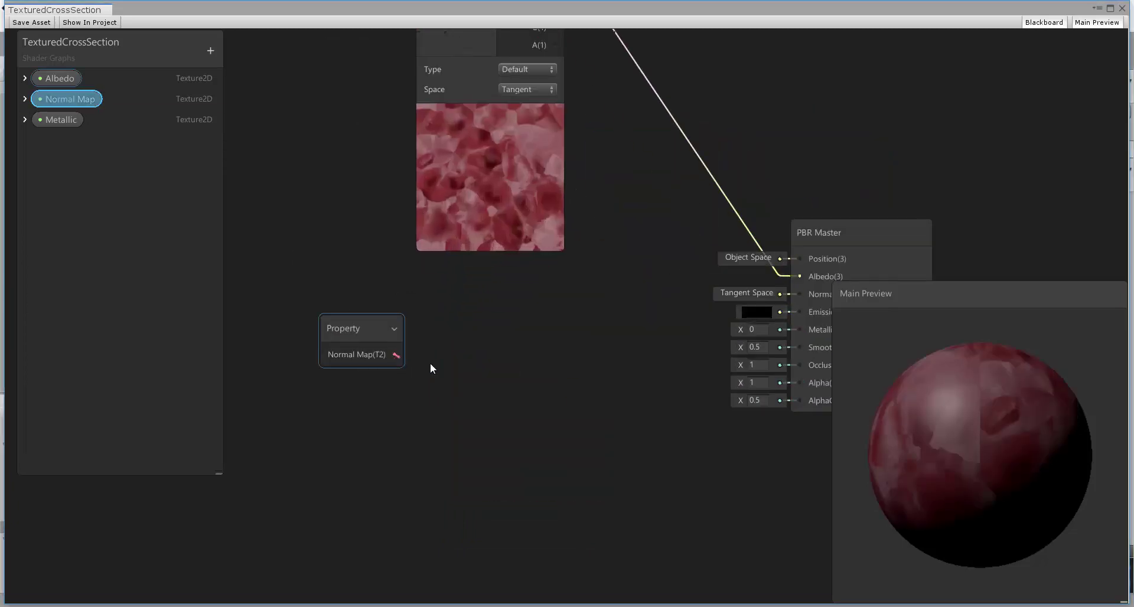
{"action": "key", "text": "space"}
{"action": "type", "text": "text"}
{"action": "key", "text": "Down"}
{"action": "key", "text": "Down"}
{"action": "key", "text": "Down"}
{"action": "key", "text": "Return"}
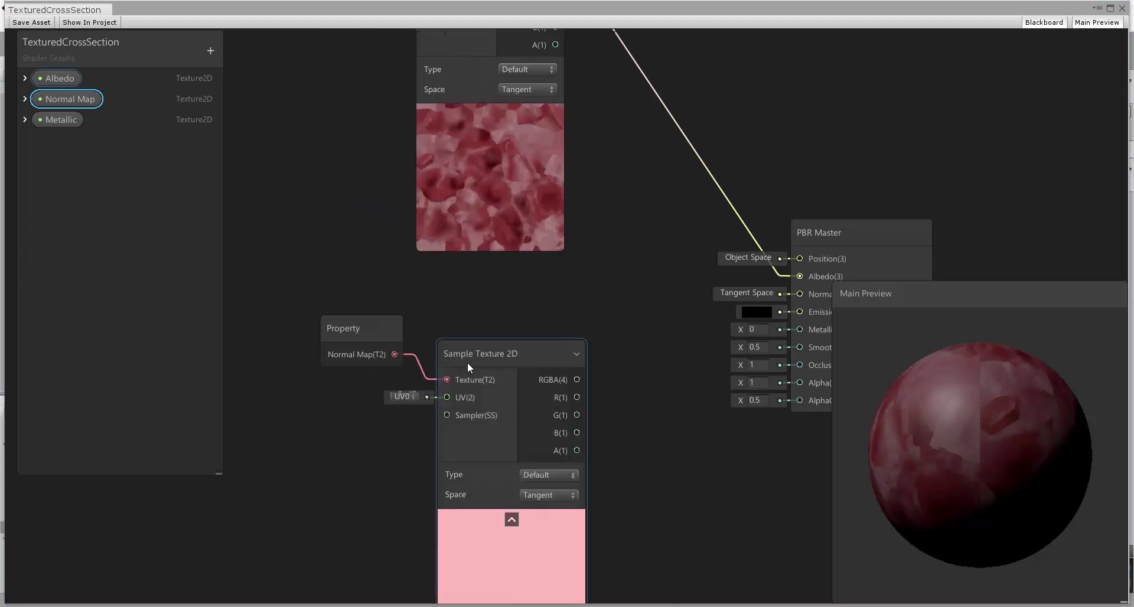
{"action": "left_click", "coordinate": [548, 475]}
{"action": "left_click", "coordinate": [549, 503]}
{"action": "left_click_drag", "start_coordinate": [495, 350], "coordinate": [473, 313]}
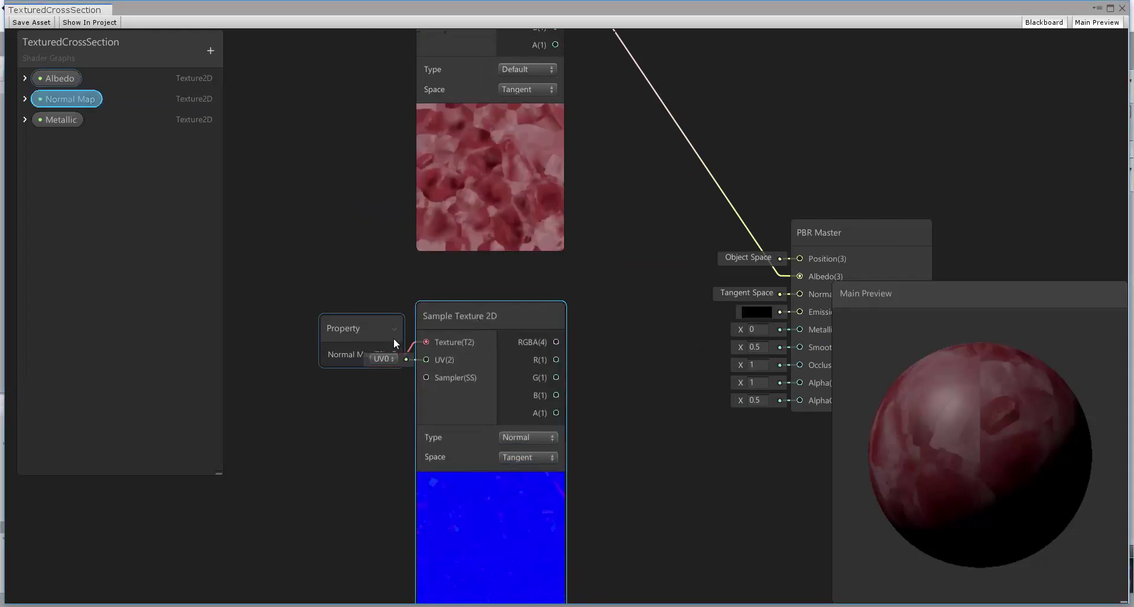
{"action": "left_click_drag", "start_coordinate": [394, 338], "coordinate": [354, 335]}
{"action": "left_click_drag", "start_coordinate": [554, 339], "coordinate": [800, 294]}
- Sample the Metallic property with a Sample Texture 2D node and wire it into PBR Master Metallic
{"action": "scroll", "coordinate": [756, 362], "scroll_direction": "down", "scroll_amount": 4}
{"action": "middle_click_drag", "start_coordinate": [694, 410], "coordinate": [582, 332]}
{"action": "left_click_drag", "start_coordinate": [688, 211], "coordinate": [694, 390]}
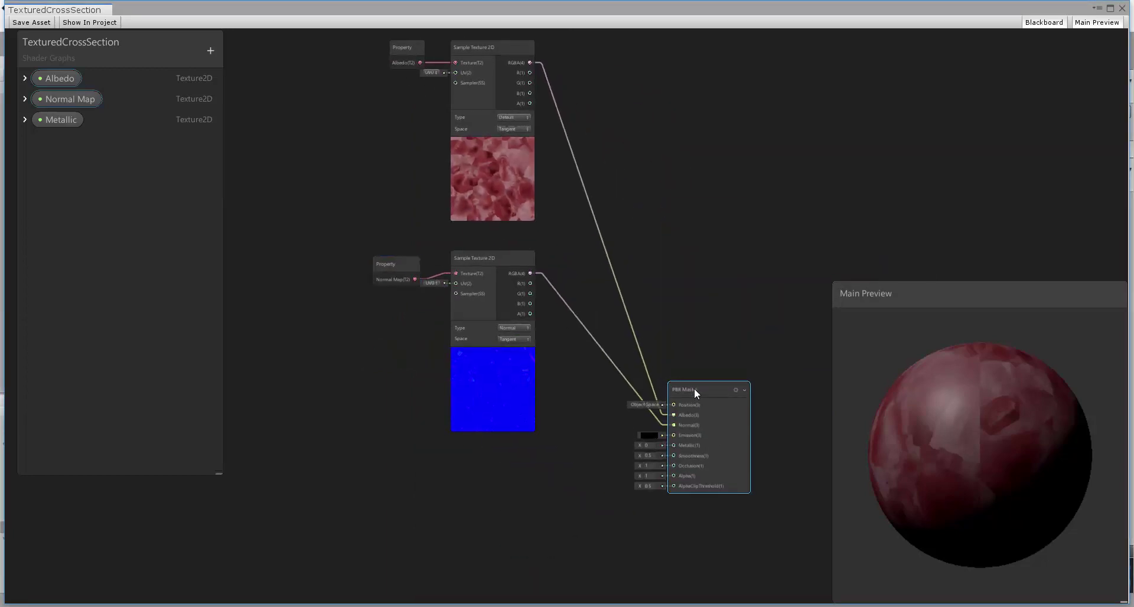
{"action": "scroll", "coordinate": [541, 359], "scroll_direction": "down", "scroll_amount": 1}
{"action": "middle_click_drag", "start_coordinate": [541, 358], "coordinate": [518, 286]}
{"action": "scroll", "coordinate": [518, 291], "scroll_direction": "up", "scroll_amount": 2}
{"action": "left_click_drag", "start_coordinate": [723, 205], "coordinate": [734, 279]}
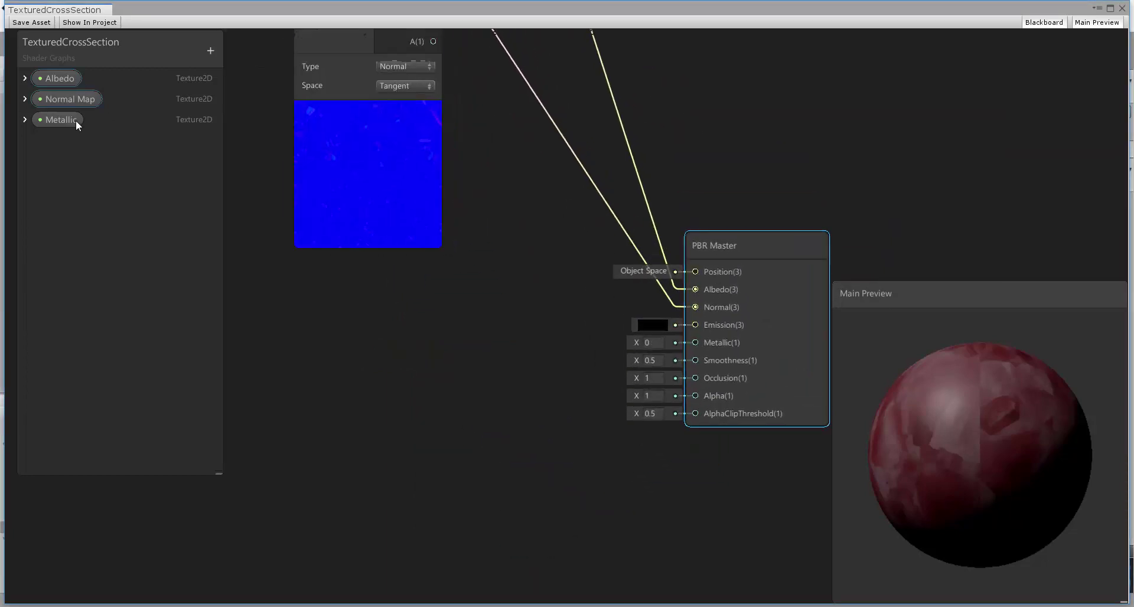
{"action": "left_click_drag", "start_coordinate": [76, 120], "coordinate": [231, 322]}
{"action": "middle_click_drag", "start_coordinate": [408, 336], "coordinate": [499, 328]}
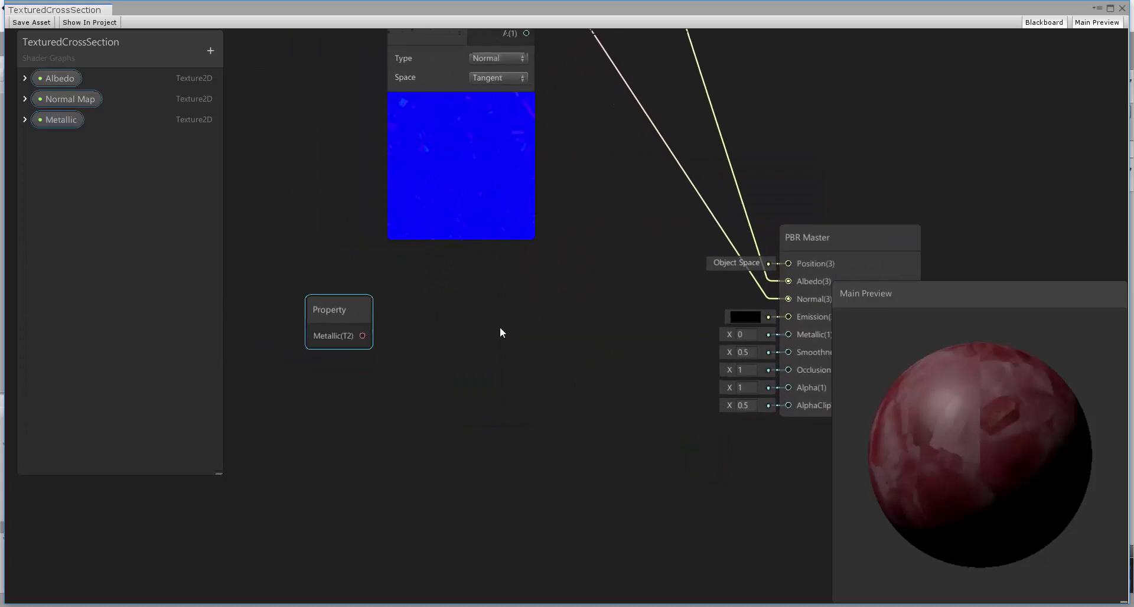
{"action": "left_click_drag", "start_coordinate": [344, 309], "coordinate": [405, 340]}
{"action": "type", "text": "tex"}
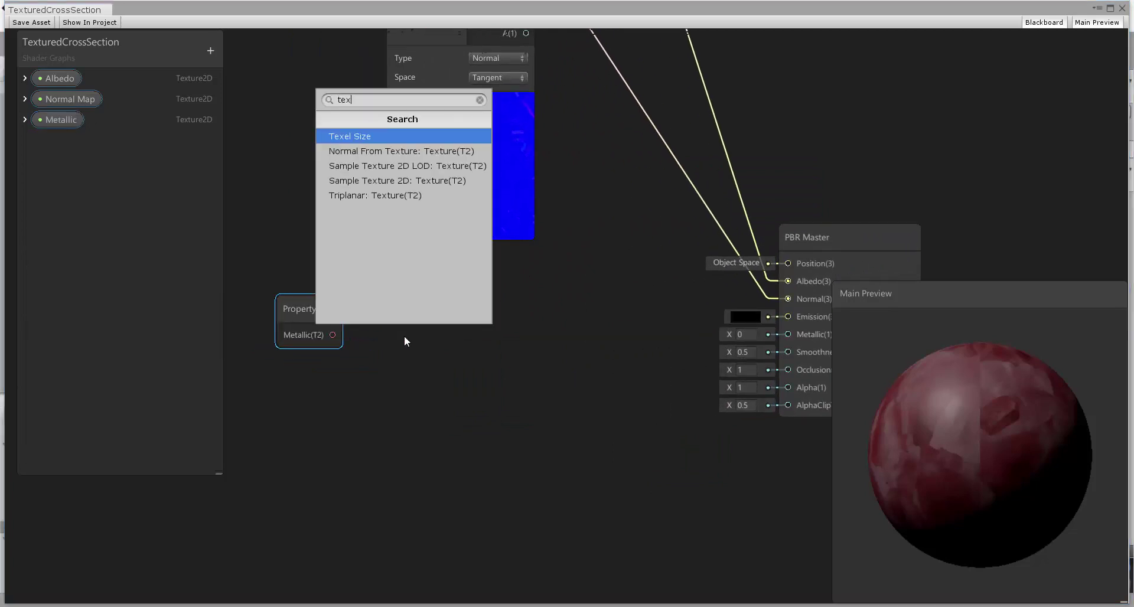
{"action": "key", "text": "Down"}
{"action": "key", "text": "Down"}
{"action": "key", "text": "Down"}
{"action": "key", "text": "Return"}
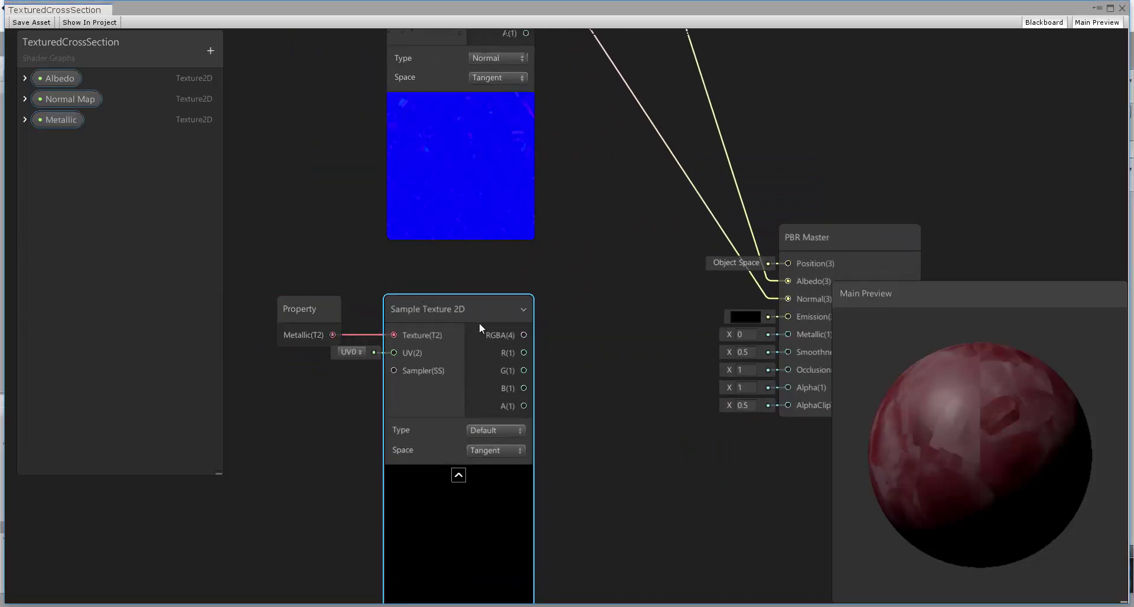
{"action": "left_click_drag", "start_coordinate": [524, 334], "coordinate": [788, 334]}
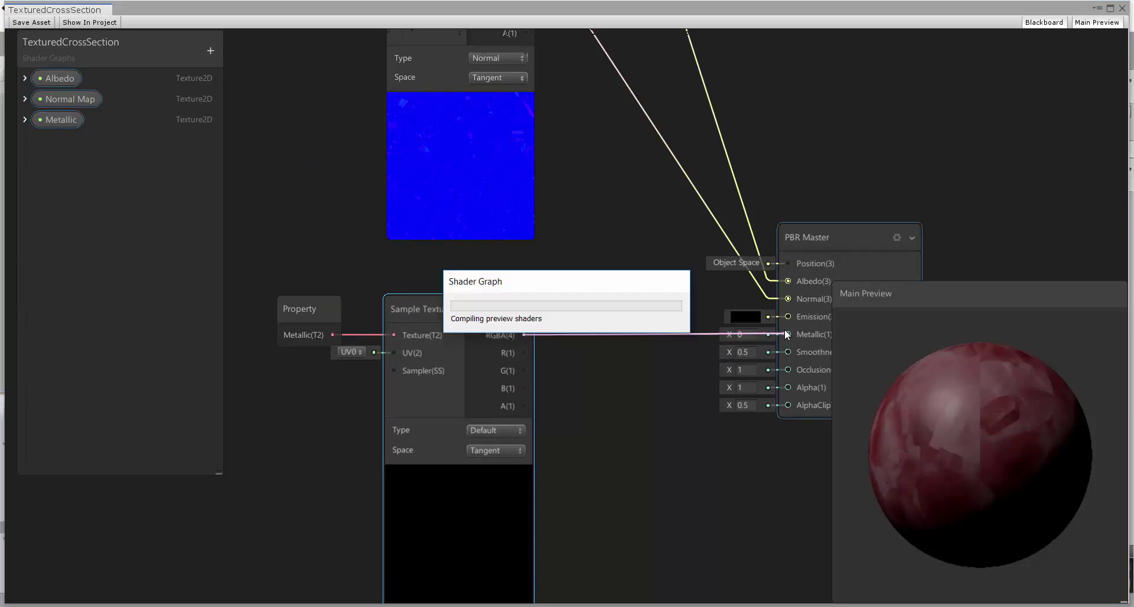
{"action": "scroll", "coordinate": [721, 357], "scroll_direction": "down", "scroll_amount": 3}
{"action": "scroll", "coordinate": [721, 357], "scroll_direction": "down", "scroll_amount": 4}
{"action": "middle_click_drag", "start_coordinate": [715, 378], "coordinate": [506, 353]}
{"action": "left_click_drag", "start_coordinate": [570, 334], "coordinate": [585, 513]}
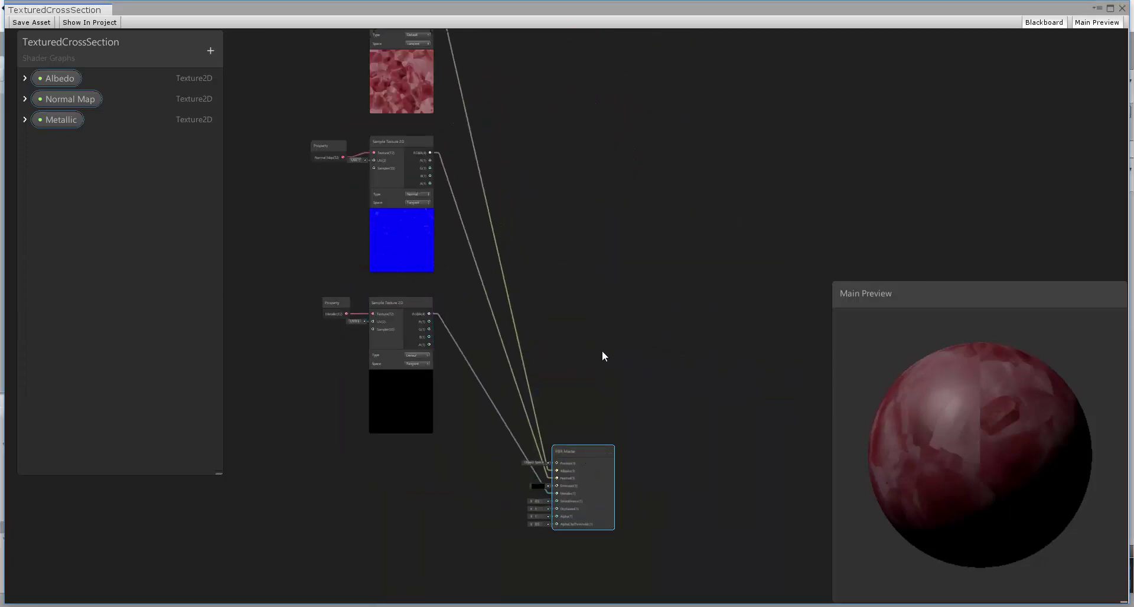
- Show the shader on the closed heart model as a custom mesh in Main Preview
{"action": "scroll", "coordinate": [602, 353], "scroll_direction": "down", "scroll_amount": 3}
{"action": "middle_click_drag", "start_coordinate": [603, 368], "coordinate": [641, 336]}
{"action": "right_click", "coordinate": [928, 396]}
{"action": "left_click", "coordinate": [995, 476]}
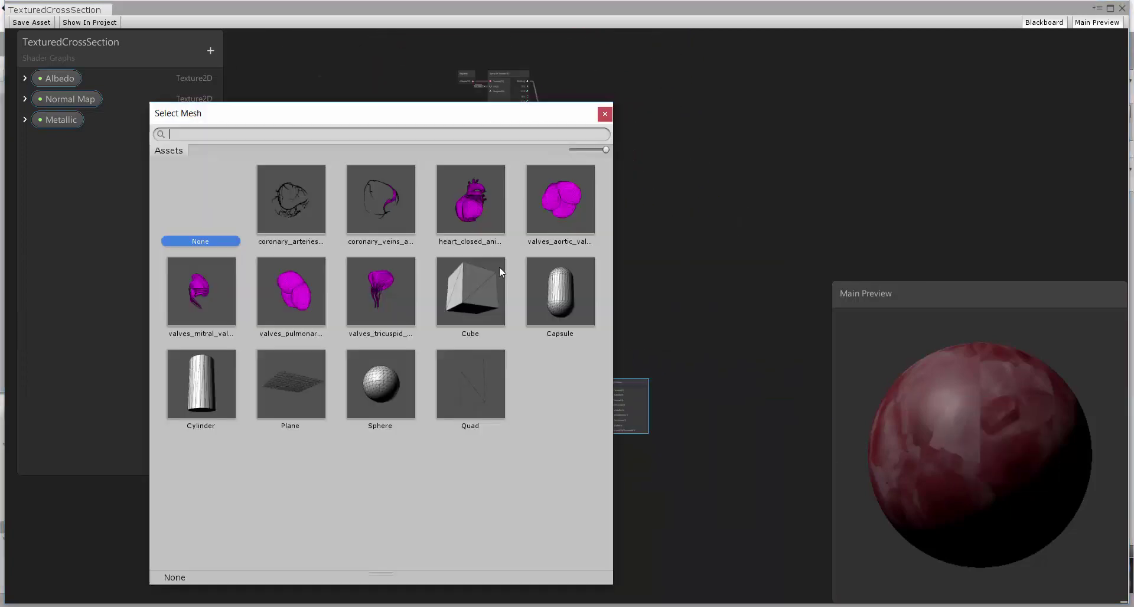
{"action": "double_click", "coordinate": [475, 206]}
{"action": "left_click_drag", "start_coordinate": [941, 429], "coordinate": [1080, 456]}
- Add a Vector3 property Plane Normal, referenced _PlaneNormal, with default Y set to 1
{"action": "left_click", "coordinate": [211, 51]}
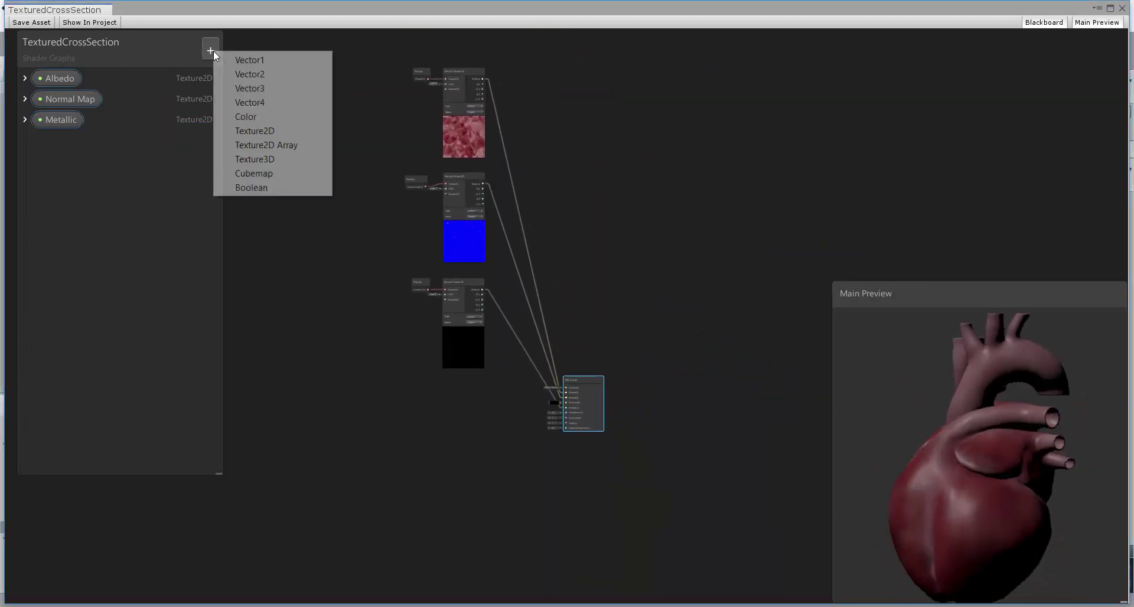
{"action": "left_click", "coordinate": [247, 89]}
{"action": "type", "text": "Plane"}
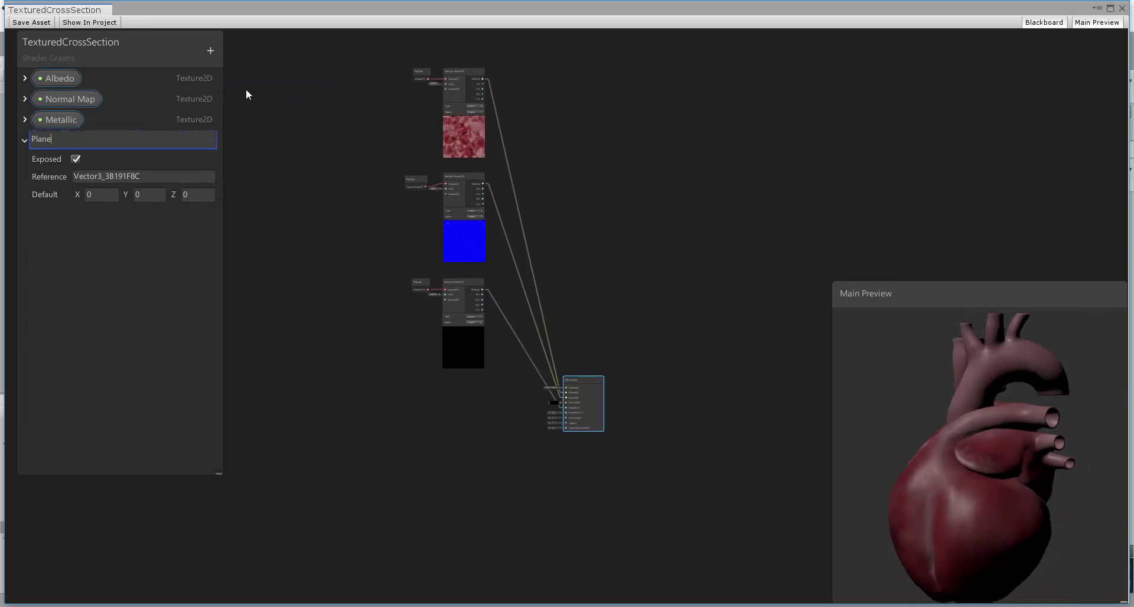
{"action": "type", "text": " normal"}
{"action": "key", "text": "BackSpace"}
{"action": "type", "text": "N"}
{"action": "left_click", "coordinate": [171, 176]}
{"action": "type", "text": "_PlaneNorma"}
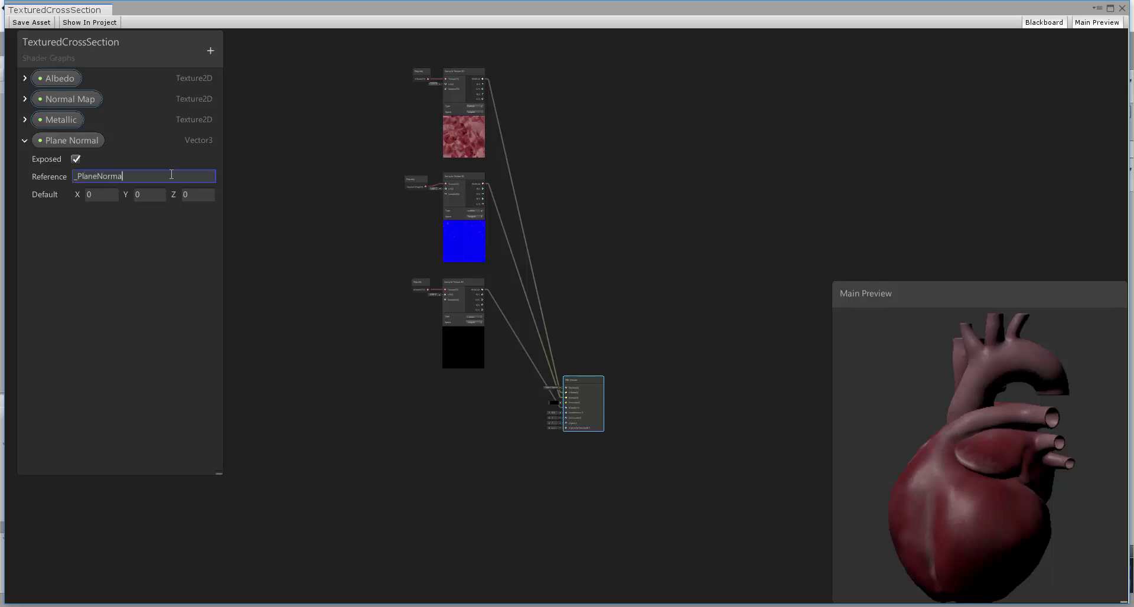
{"action": "left_click", "coordinate": [154, 199]}
{"action": "type", "text": "1"}
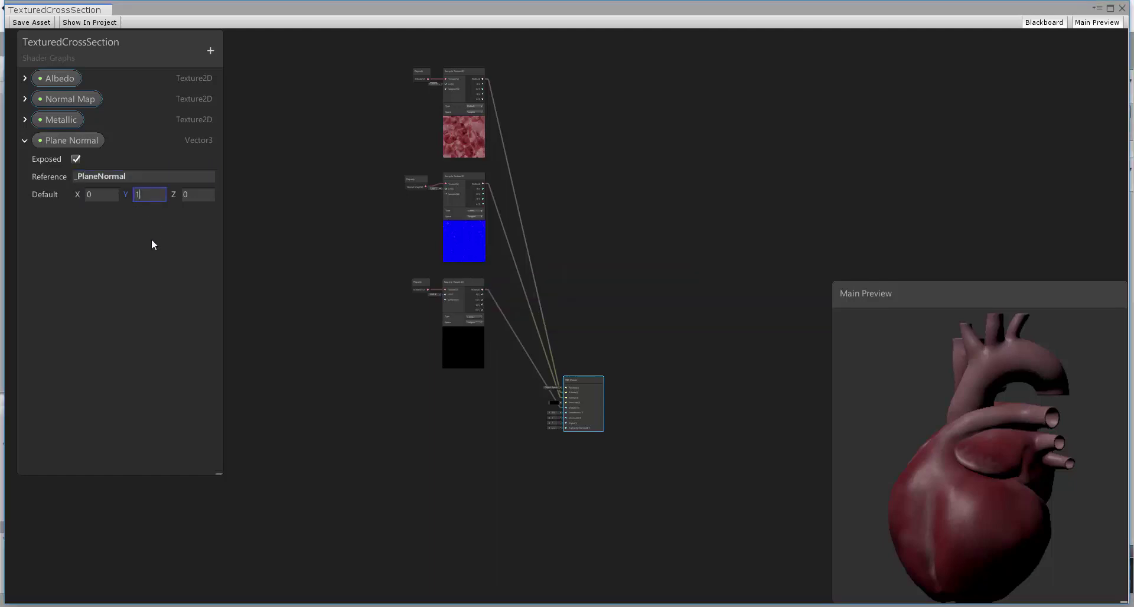
- Add a Vector3 property Plane Position, referenced _PlanePosition
{"action": "left_click", "coordinate": [210, 51]}
{"action": "left_click", "coordinate": [260, 87]}
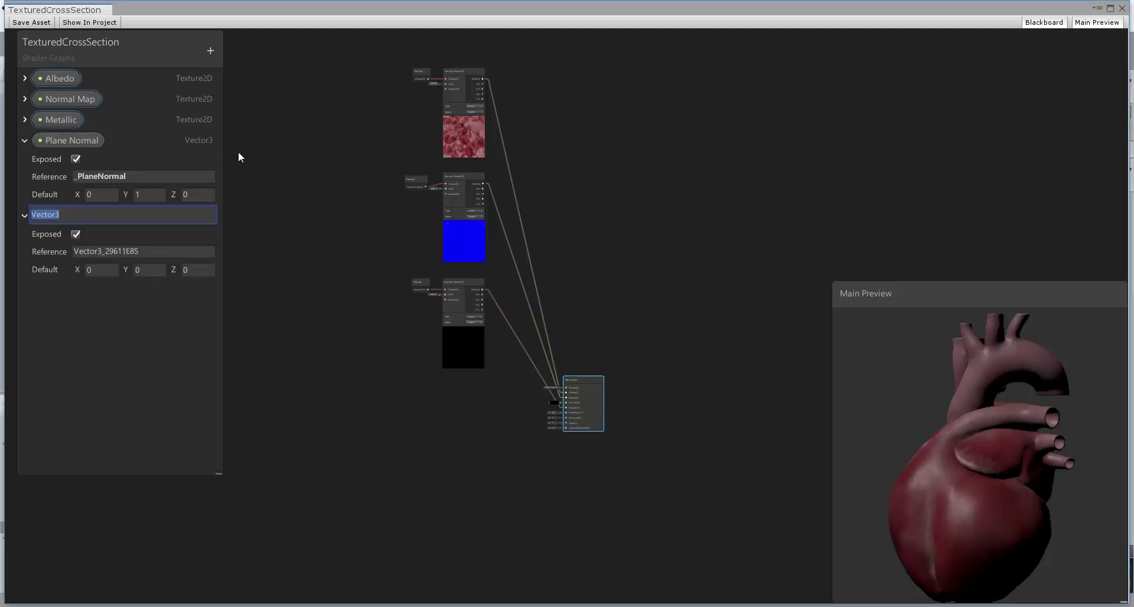
{"action": "type", "text": "Plane Position"}
{"action": "left_click", "coordinate": [184, 251]}
{"action": "type", "text": "_Pl"}
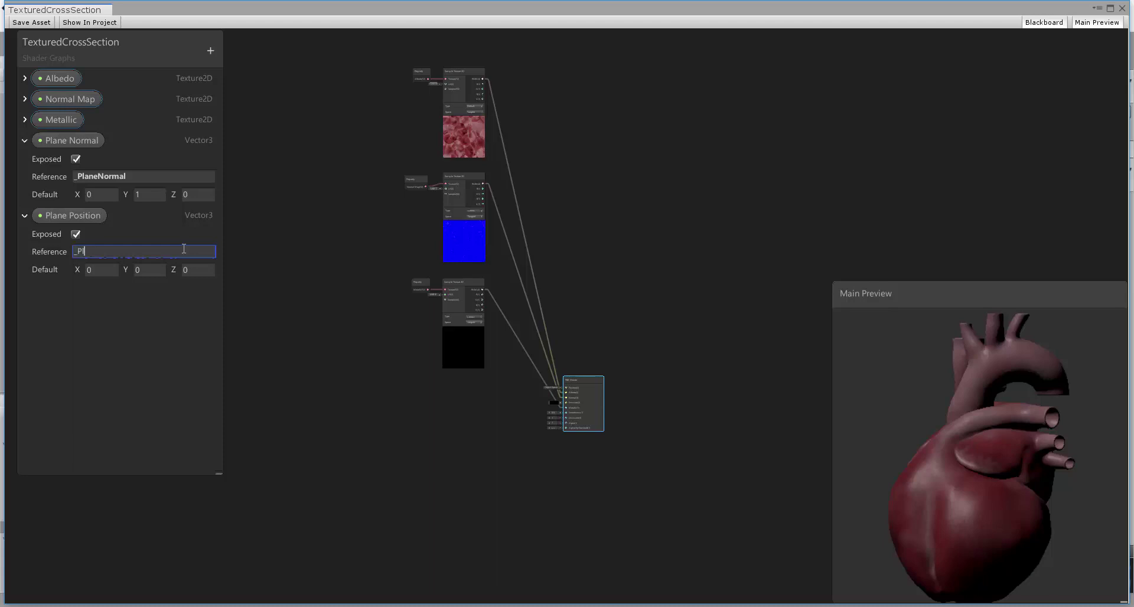
{"action": "type", "text": "anePosition"}
{"action": "key", "text": "Return"}
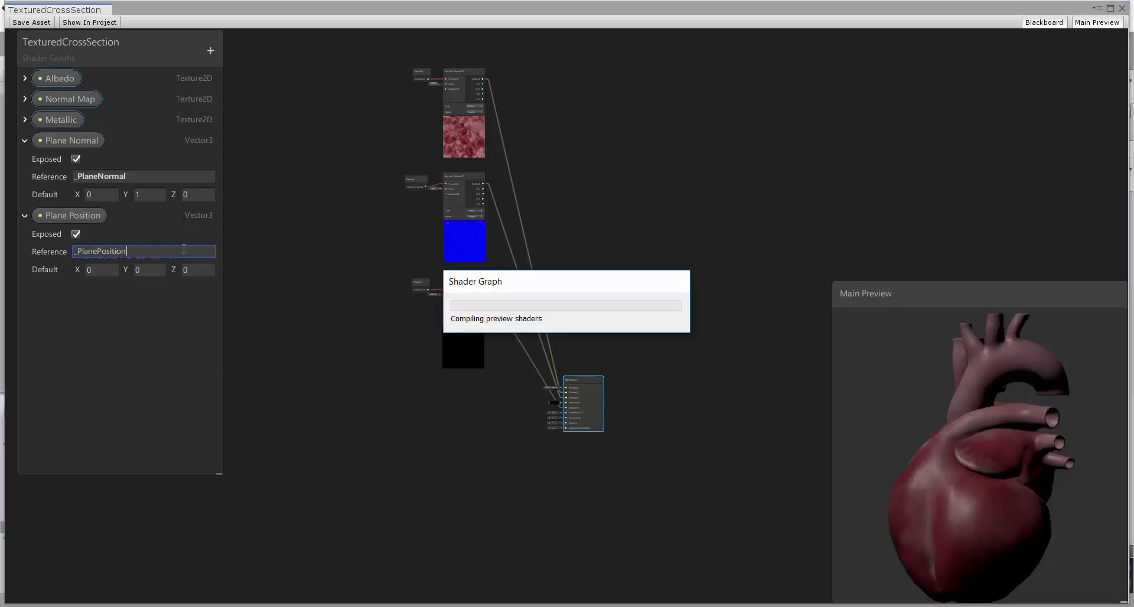
- Add a Position node and place the Plane Position property in the graph
{"action": "middle_click_drag", "start_coordinate": [462, 338], "coordinate": [376, 276]}
{"action": "left_click_drag", "start_coordinate": [495, 320], "coordinate": [583, 339]}
{"action": "scroll", "coordinate": [473, 321], "scroll_direction": "up", "scroll_amount": 3}
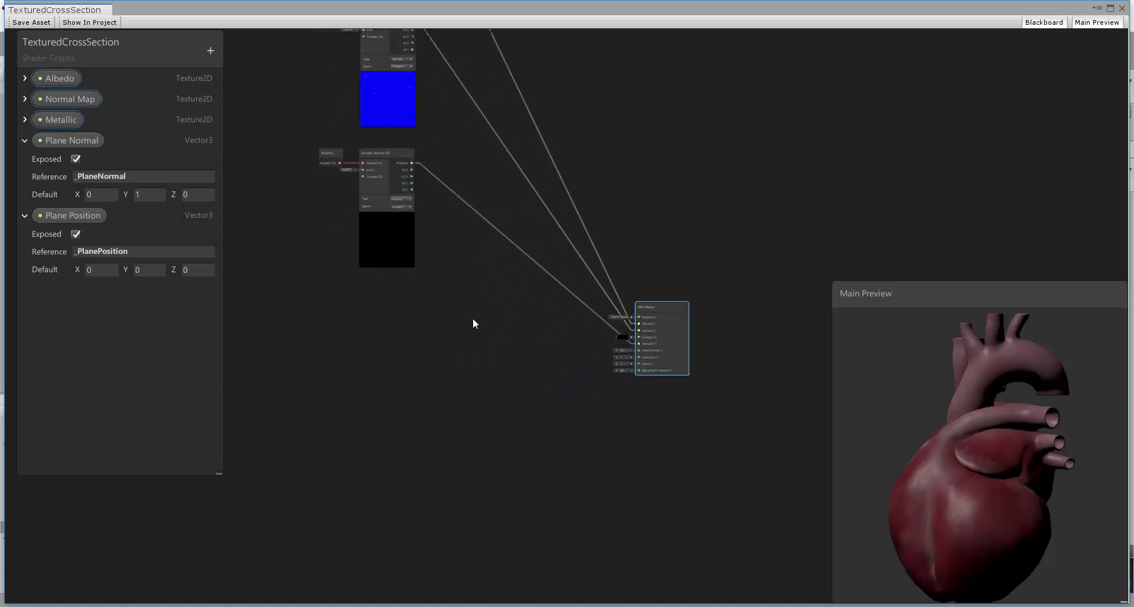
{"action": "right_click", "coordinate": [334, 326]}
{"action": "left_click", "coordinate": [352, 336]}
{"action": "type", "text": "position"}
{"action": "key", "text": "Return"}
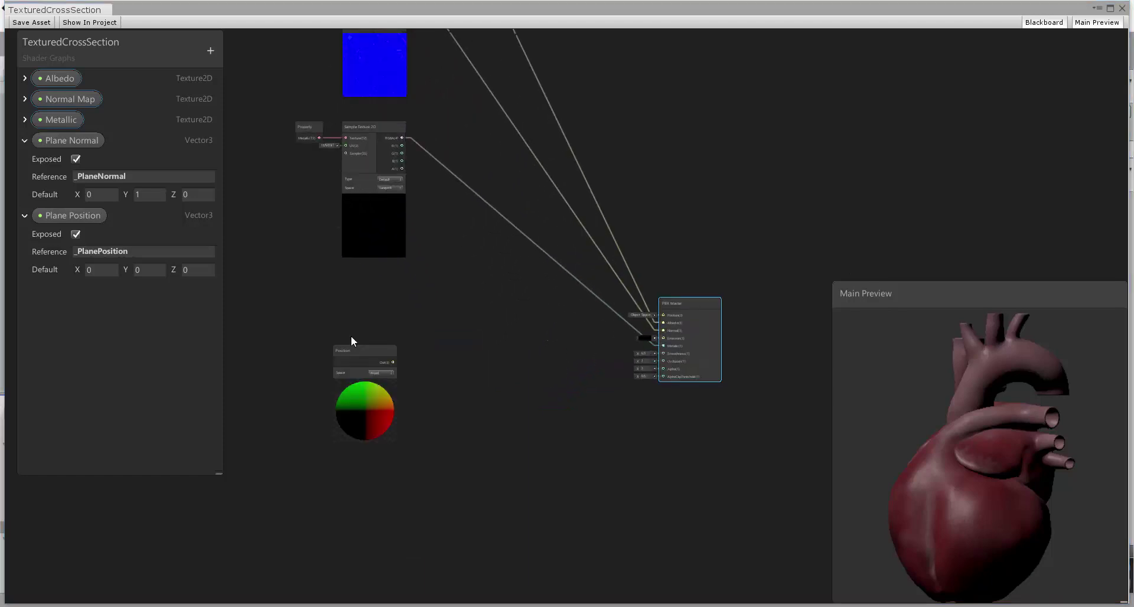
{"action": "scroll", "coordinate": [414, 354], "scroll_direction": "up", "scroll_amount": 2}
{"action": "middle_click_drag", "start_coordinate": [457, 364], "coordinate": [533, 315]}
{"action": "left_click_drag", "start_coordinate": [343, 289], "coordinate": [366, 282]}
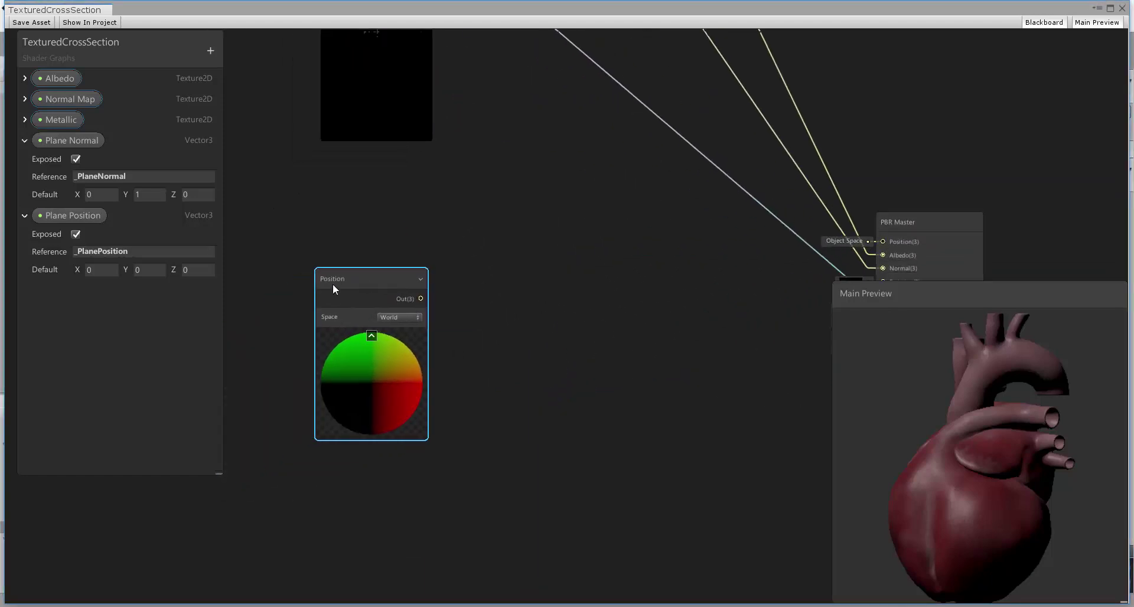
{"action": "left_click_drag", "start_coordinate": [83, 218], "coordinate": [343, 496]}
- Add a Subtract node computing Position minus Plane Position
{"action": "right_click", "coordinate": [493, 303]}
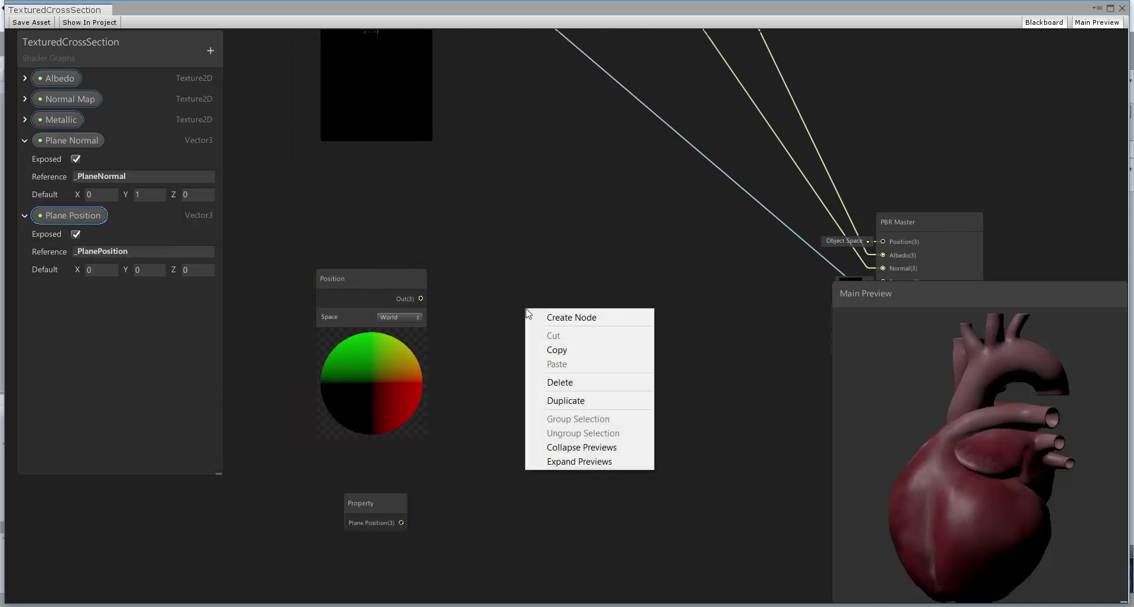
{"action": "left_click", "coordinate": [546, 316]}
{"action": "type", "text": "subtr"}
{"action": "key", "text": "Return"}
{"action": "left_click_drag", "start_coordinate": [420, 298], "coordinate": [534, 356]}
{"action": "left_click_drag", "start_coordinate": [401, 523], "coordinate": [534, 370]}
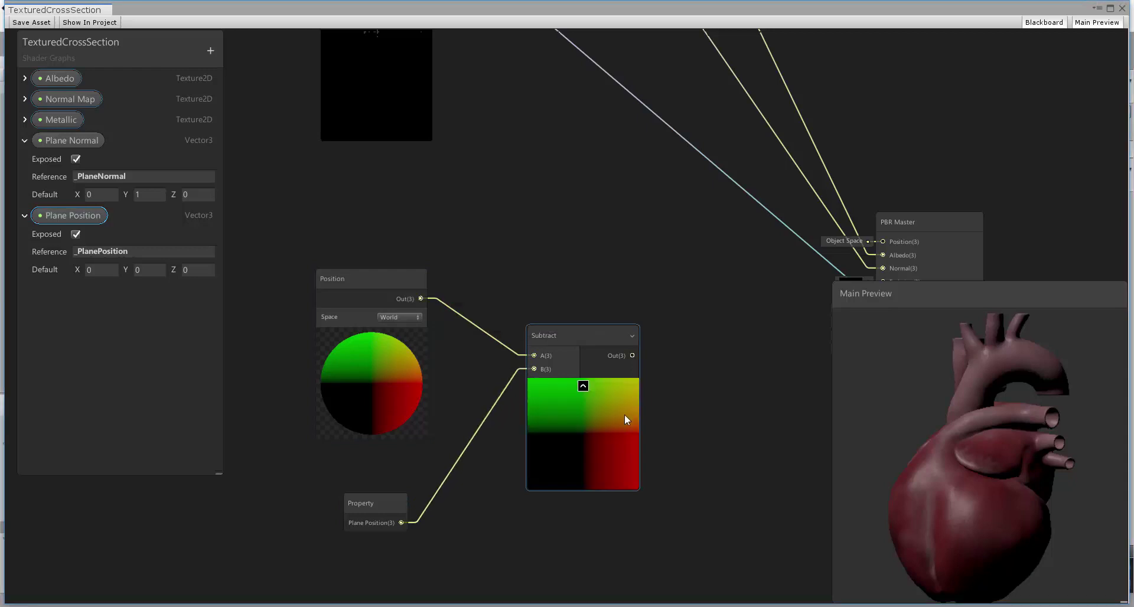
{"action": "middle_click_drag", "start_coordinate": [689, 423], "coordinate": [592, 317]}
- Dot the Subtract result with Plane Normal and wire it into AlphaClipThreshold
{"action": "left_click_drag", "start_coordinate": [69, 140], "coordinate": [467, 470]}
{"action": "right_click", "coordinate": [593, 307]}
{"action": "left_click", "coordinate": [615, 318]}
{"action": "type", "text": "dot"}
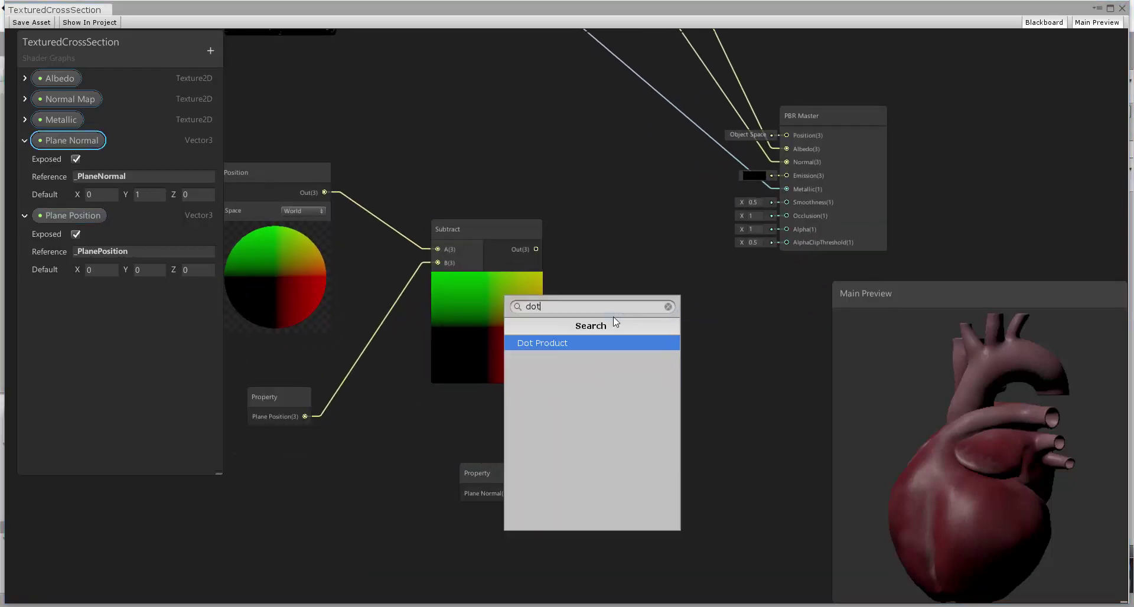
{"action": "key", "text": "Return"}
{"action": "left_click_drag", "start_coordinate": [536, 249], "coordinate": [649, 313]}
{"action": "left_click_drag", "start_coordinate": [515, 493], "coordinate": [628, 344]}
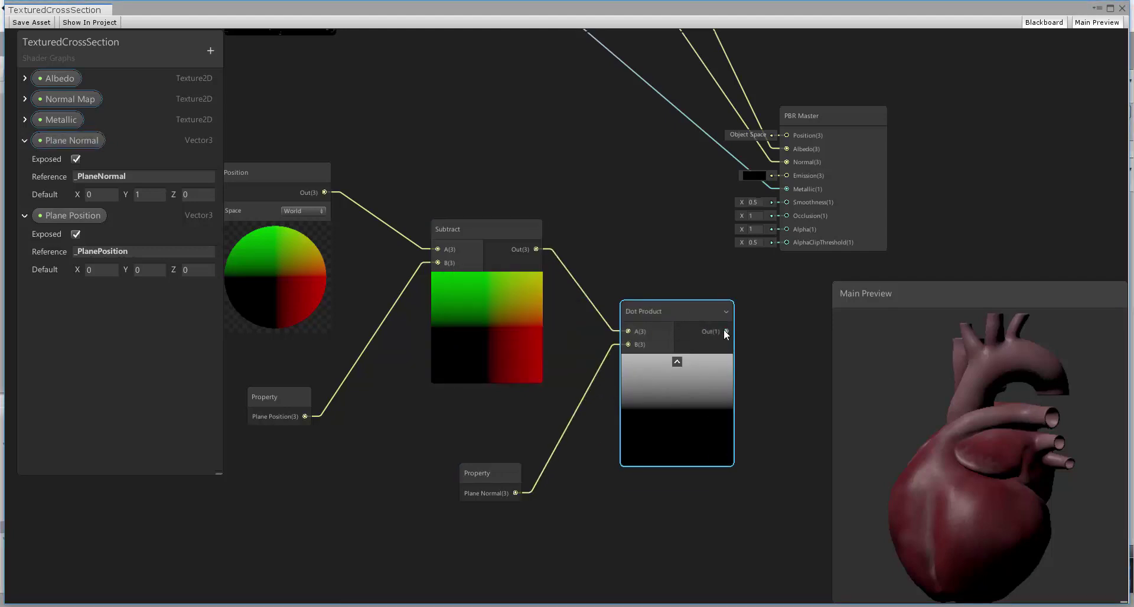
{"action": "left_click_drag", "start_coordinate": [727, 331], "coordinate": [786, 243]}
- Set the PBR Master Alpha to 0 and inspect the cut heart in the preview
{"action": "left_click", "coordinate": [753, 229]}
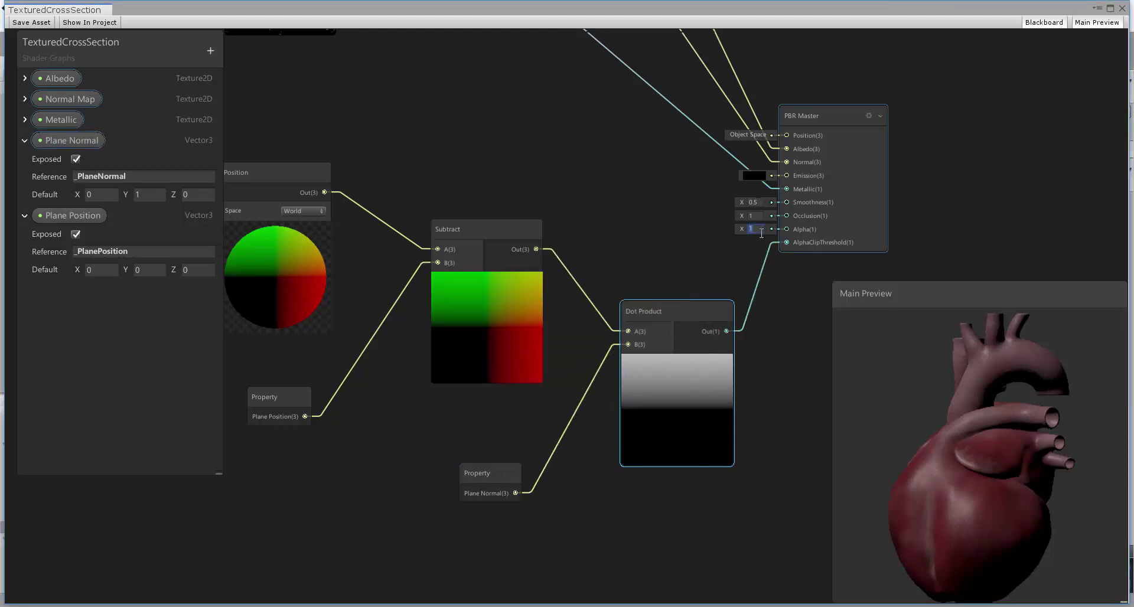
{"action": "type", "text": "0"}
{"action": "left_click_drag", "start_coordinate": [928, 372], "coordinate": [182, 202]}
- Try Plane Position default Y at 0.5, scrub it, then reset it to 0
{"action": "left_click", "coordinate": [152, 271]}
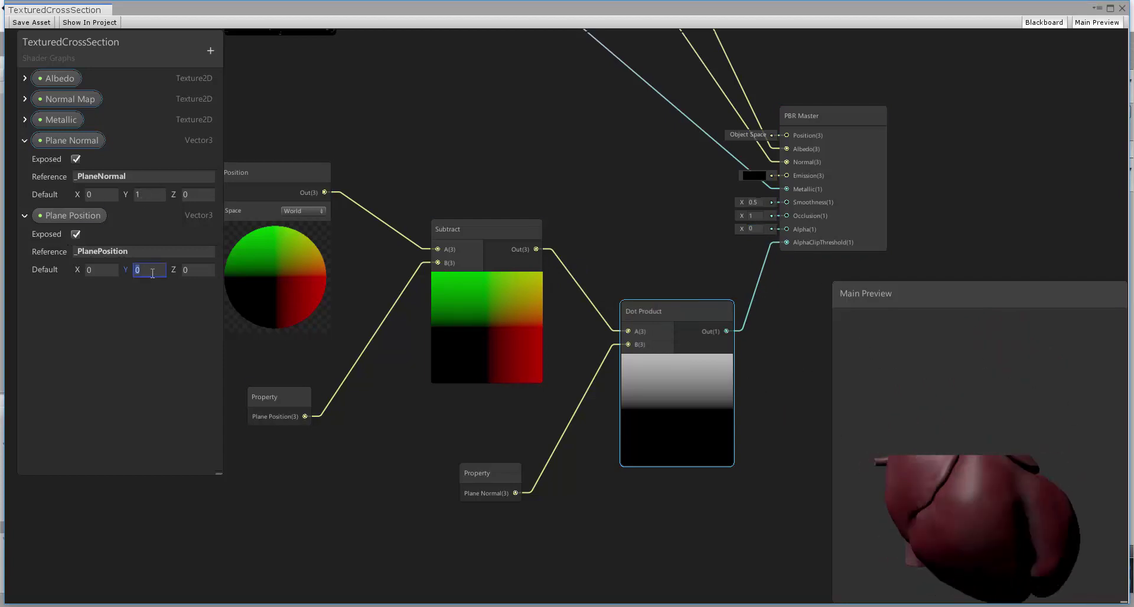
{"action": "type", "text": "0.5"}
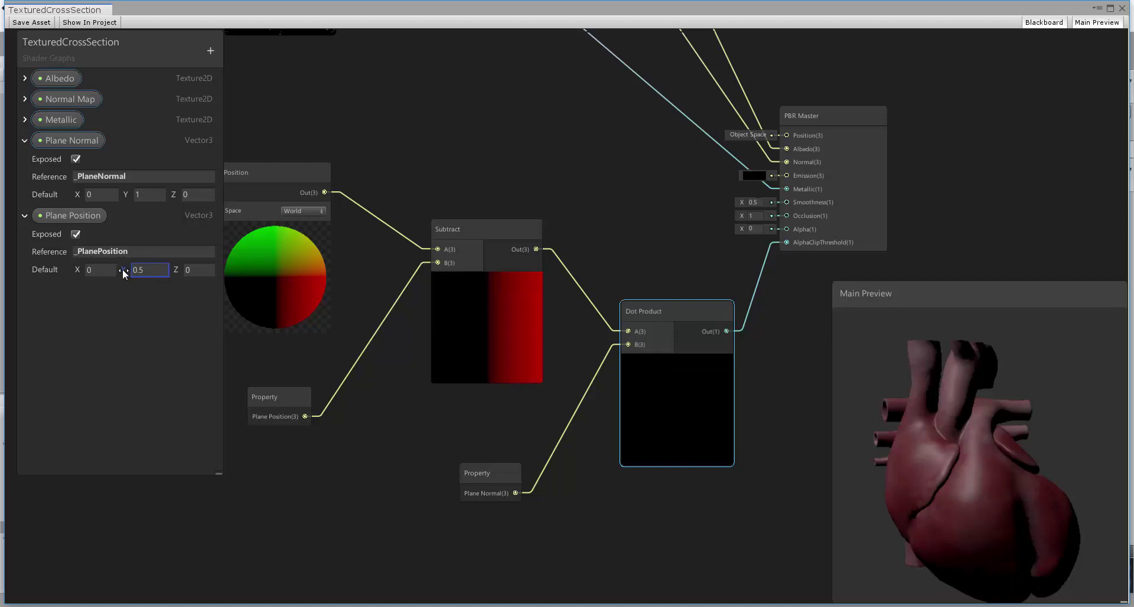
{"action": "mouse_move", "coordinate": [122, 269]}
{"action": "left_mouse_down"}
{"action": "mouse_move", "coordinate": [104, 271]}
{"action": "mouse_move", "coordinate": [135, 270]}
{"action": "left_mouse_up"}
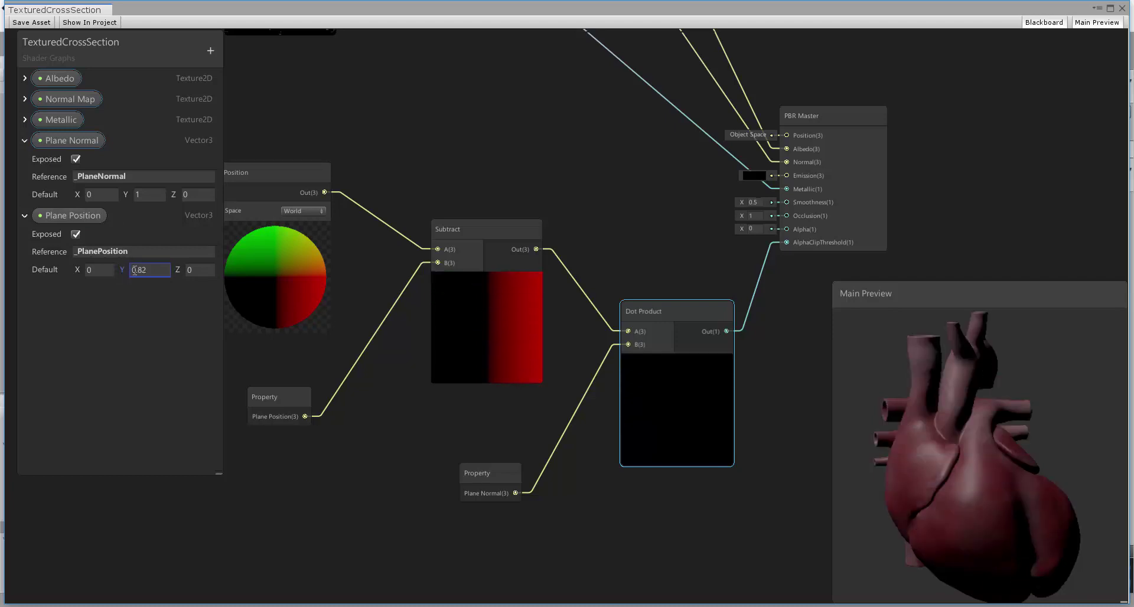
{"action": "left_click", "coordinate": [151, 272]}
{"action": "type", "text": "0"}
{"action": "scroll", "coordinate": [553, 266], "scroll_direction": "down", "scroll_amount": 8}
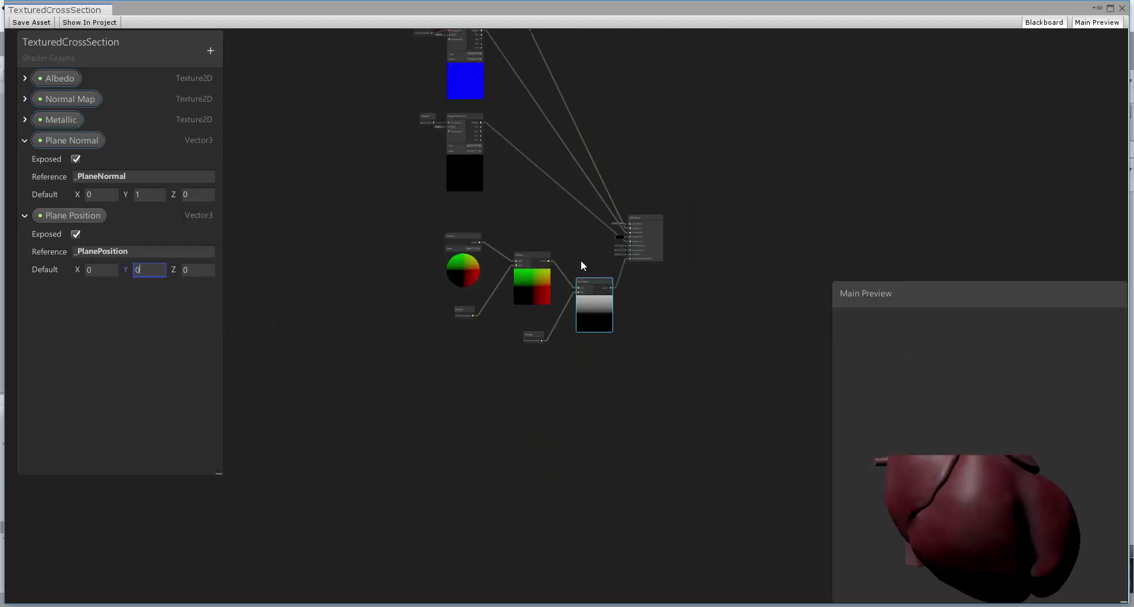
{"action": "middle_click_drag", "start_coordinate": [580, 260], "coordinate": [561, 303]}
{"action": "left_click_drag", "start_coordinate": [629, 275], "coordinate": [633, 187]}
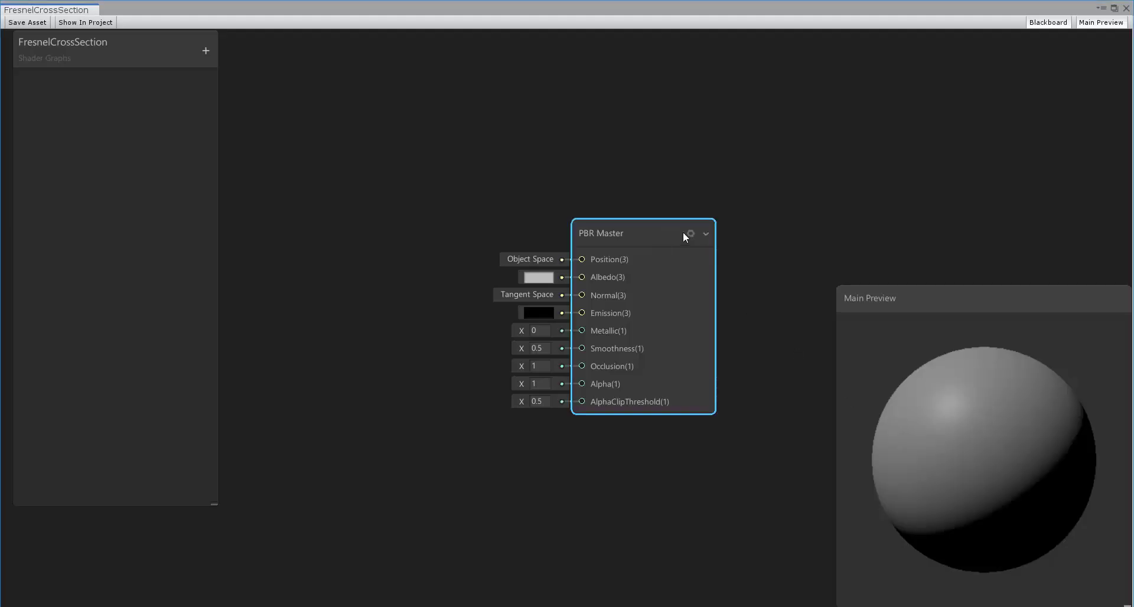
- Set the PBR Master Surface to Transparent
{"action": "left_click", "coordinate": [684, 232]}
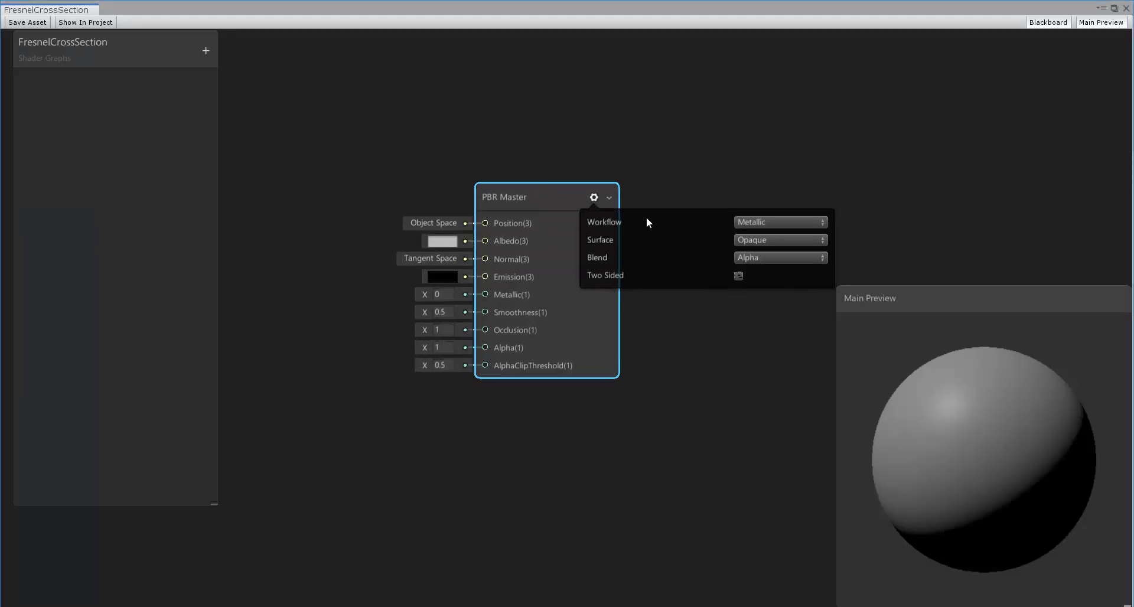
{"action": "left_click", "coordinate": [768, 240]}
{"action": "left_click", "coordinate": [757, 268]}
{"action": "left_click", "coordinate": [595, 197]}
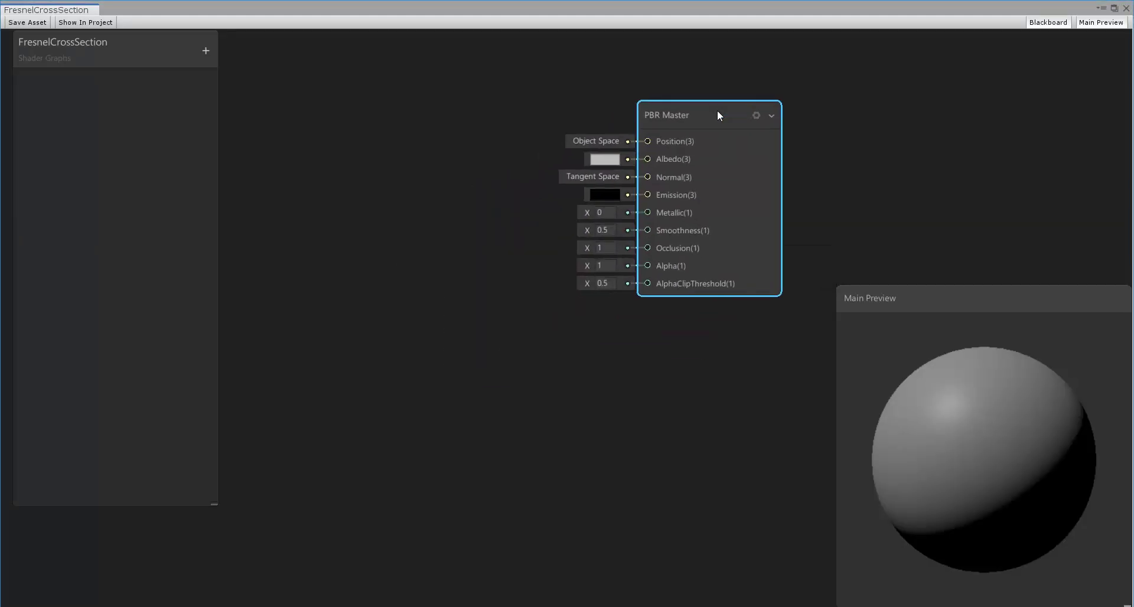
- Add a Color property referenced _BaseColor with a bright cyan default
{"action": "left_click", "coordinate": [205, 50]}
{"action": "left_click", "coordinate": [239, 112]}
{"action": "left_click", "coordinate": [186, 116]}
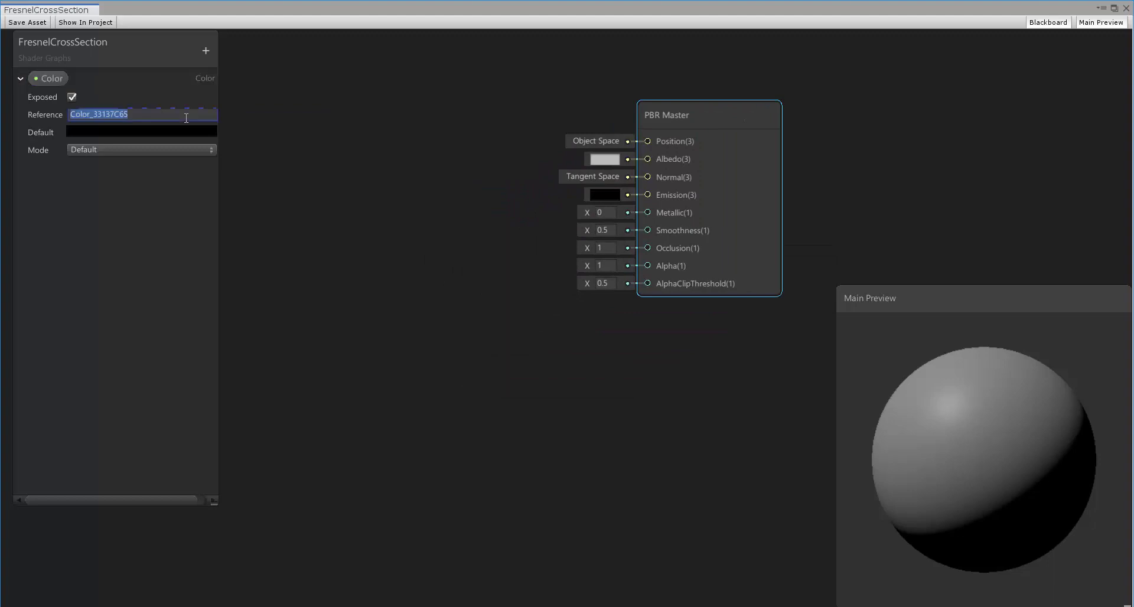
{"action": "key", "text": "BackSpace"}
{"action": "type", "text": "_BaseColor"}
{"action": "key", "text": "Return"}
{"action": "left_click", "coordinate": [193, 134]}
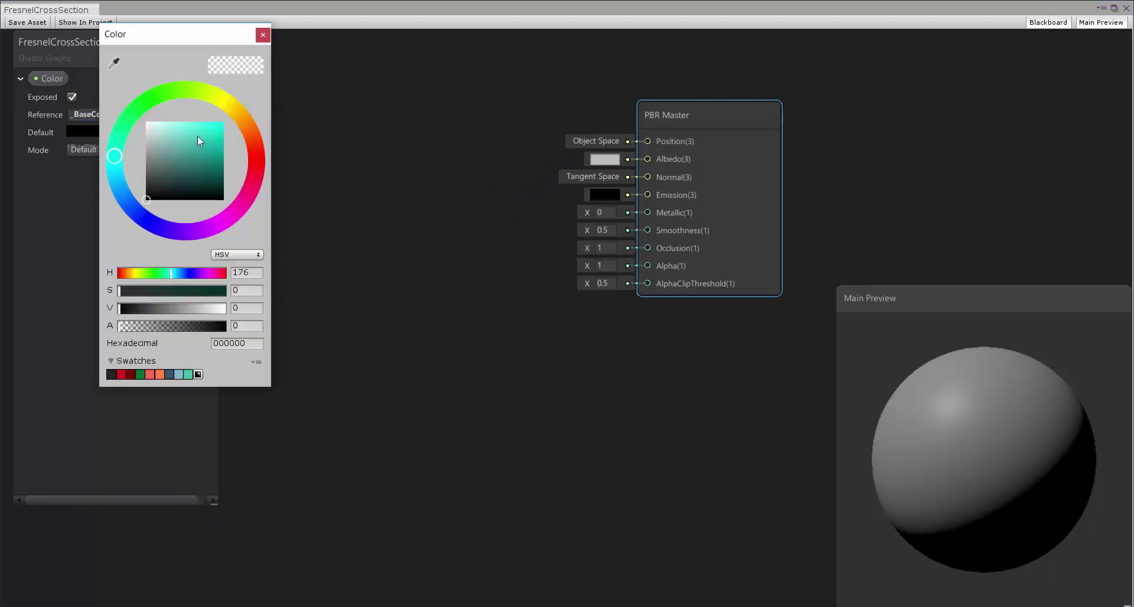
{"action": "left_click_drag", "start_coordinate": [197, 136], "coordinate": [274, 38]}
{"action": "left_click", "coordinate": [263, 34]}
- Add a Vector1 Fresnel Power property (_FresnelPower, default 2) and place the Color property in the graph
{"action": "left_click", "coordinate": [205, 51]}
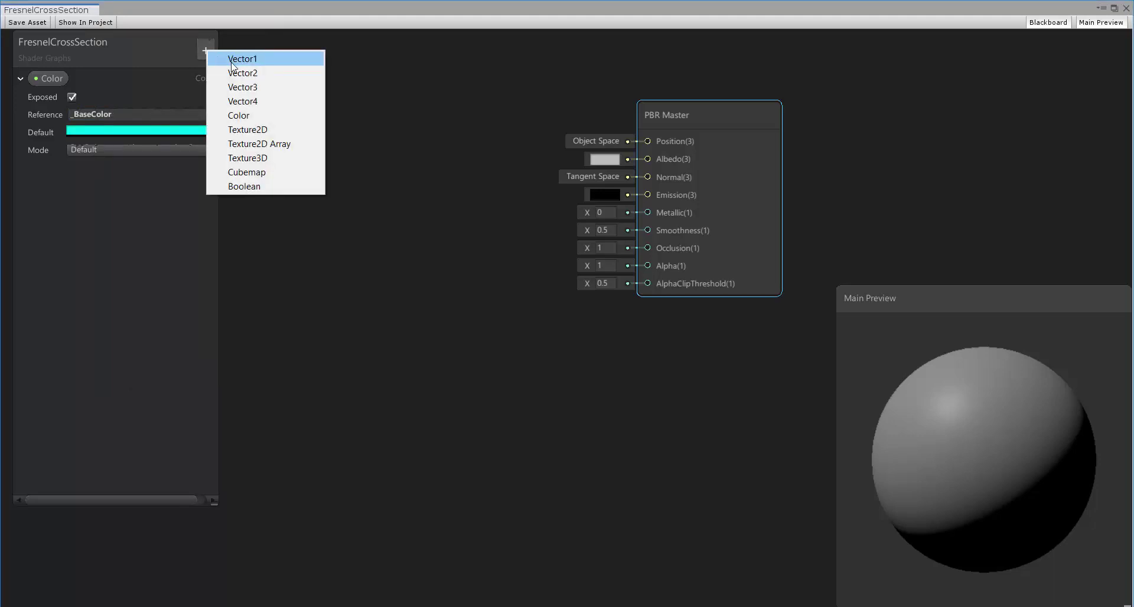
{"action": "left_click", "coordinate": [233, 59]}
{"action": "type", "text": "Fre"}
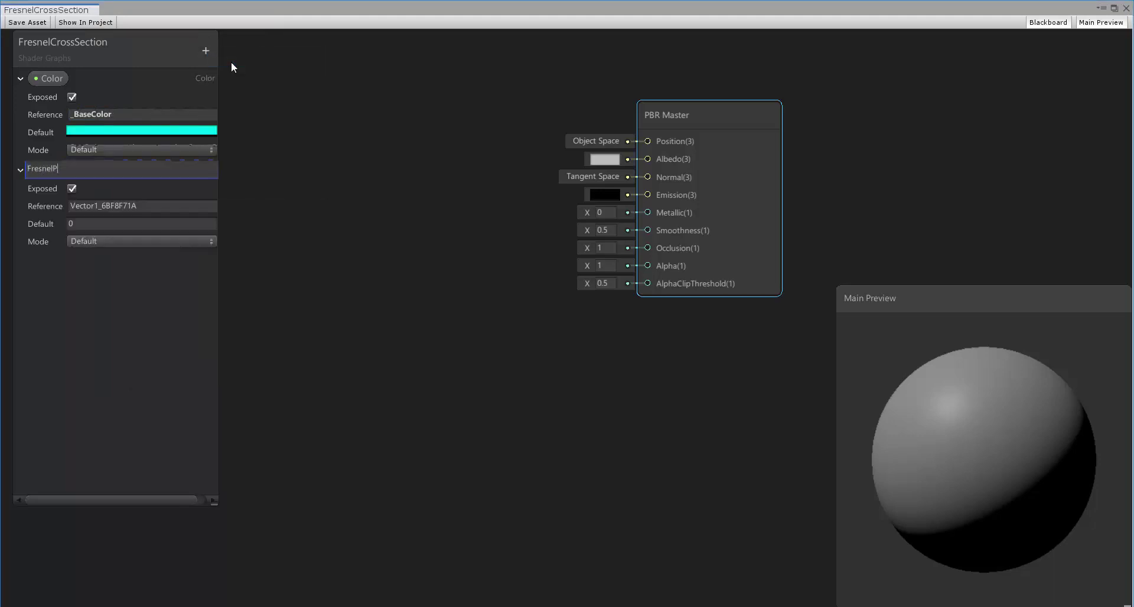
{"action": "type", "text": "snel Power"}
{"action": "left_click", "coordinate": [152, 211]}
{"action": "type", "text": "_FresnelP"}
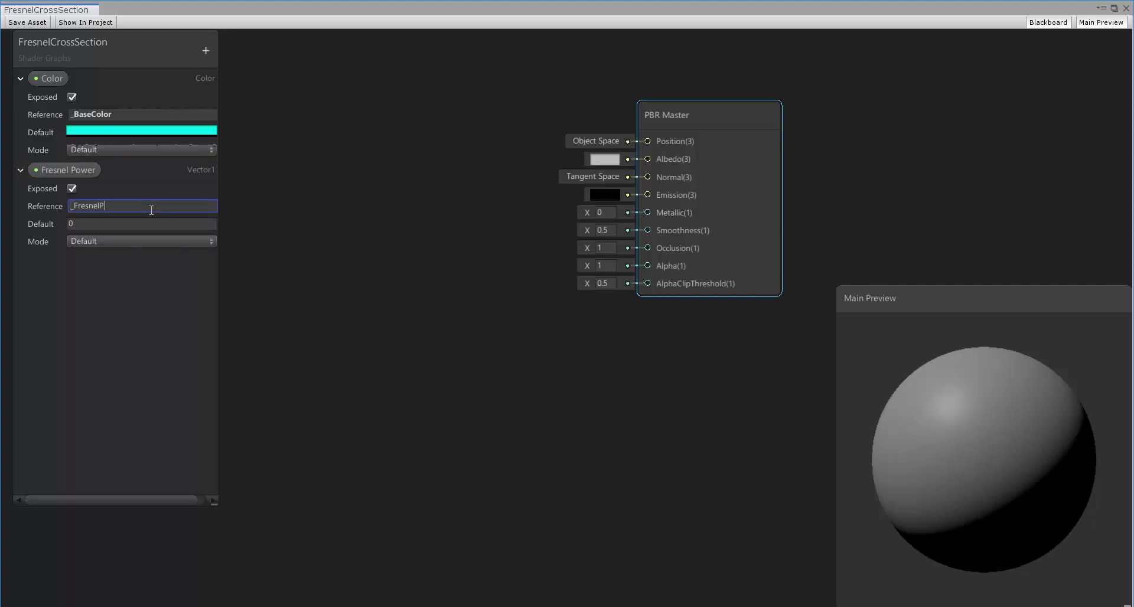
{"action": "type", "text": "ower"}
{"action": "key", "text": "Return"}
{"action": "left_click", "coordinate": [153, 224]}
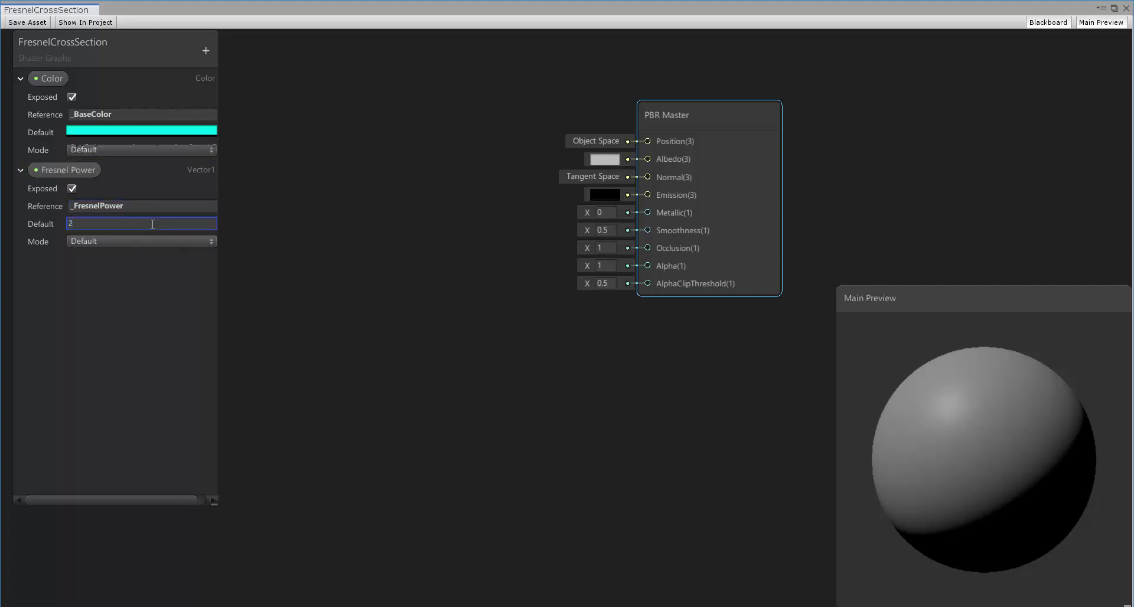
{"action": "left_click", "coordinate": [282, 203]}
{"action": "left_click_drag", "start_coordinate": [60, 83], "coordinate": [649, 196]}
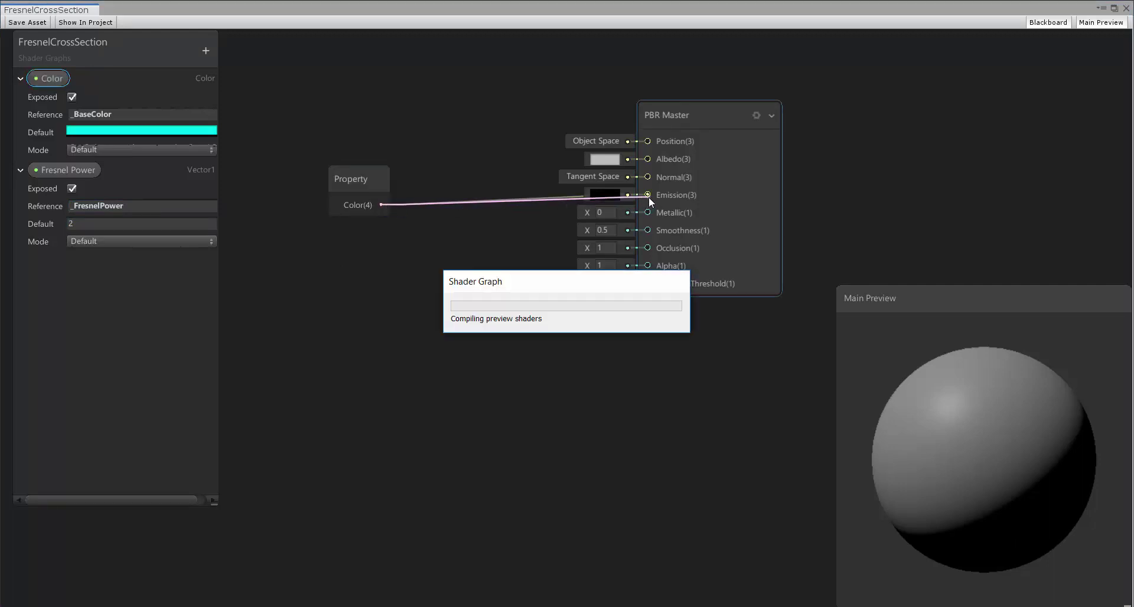
- Feed the cyan Color into PBR Master Emission and add a Fresnel Effect node
{"action": "left_click_drag", "start_coordinate": [672, 106], "coordinate": [694, 118]}
{"action": "right_click", "coordinate": [456, 286]}
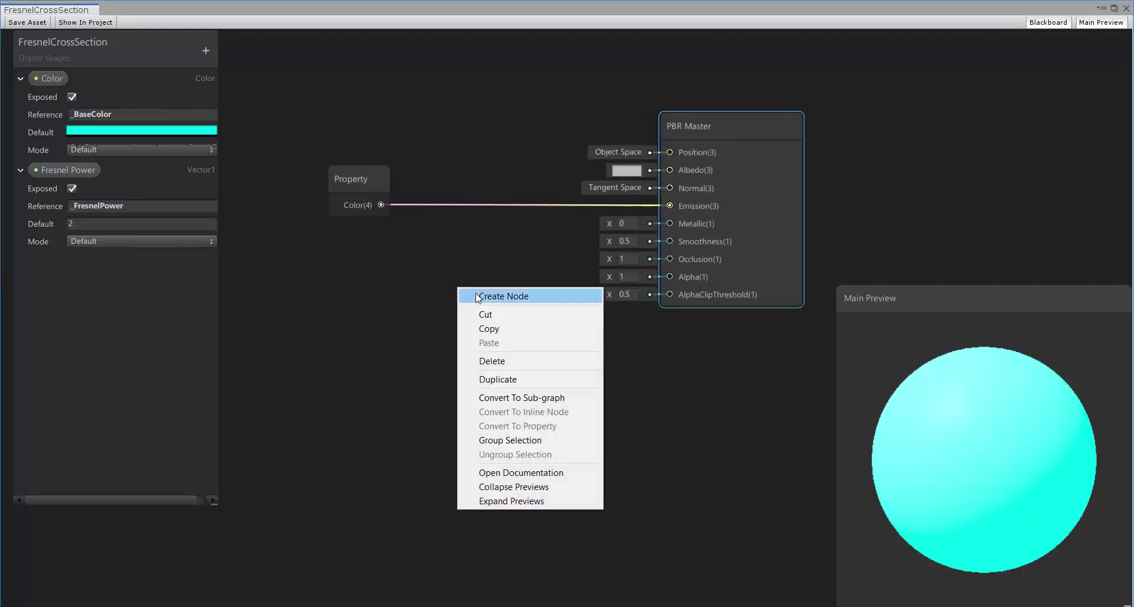
{"action": "left_click", "coordinate": [477, 292]}
{"action": "type", "text": "fres"}
{"action": "key", "text": "Return"}
{"action": "left_click_drag", "start_coordinate": [499, 308], "coordinate": [417, 291]}
- Place Fresnel Power, wire it into the Fresnel Effect Power, and route Fresnel Out to Alpha
{"action": "left_click_drag", "start_coordinate": [50, 171], "coordinate": [246, 341]}
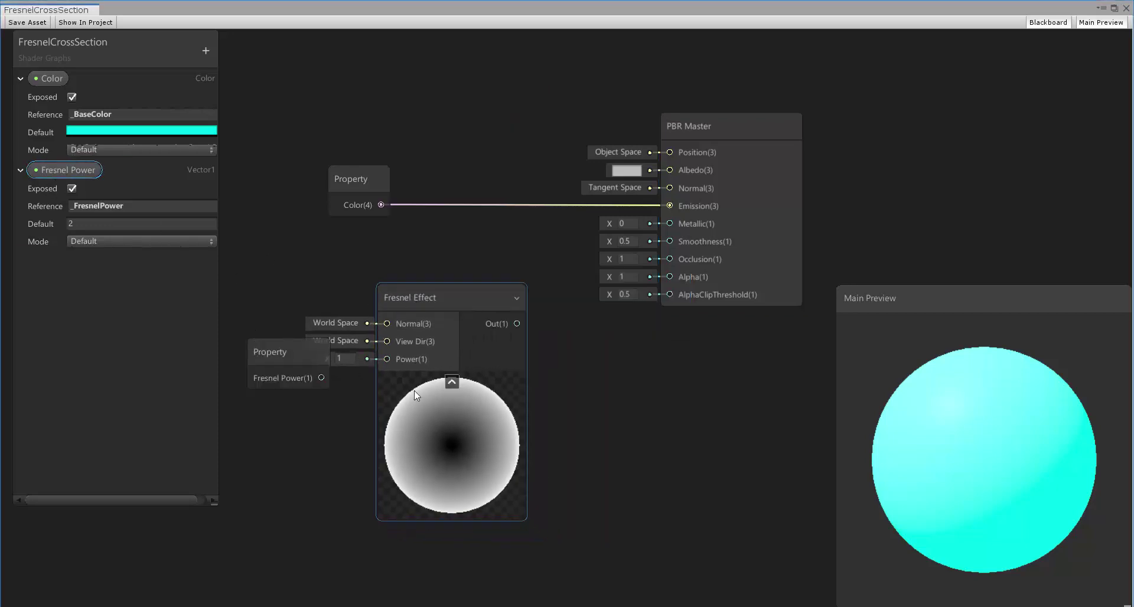
{"action": "middle_click_drag", "start_coordinate": [413, 391], "coordinate": [529, 367]}
{"action": "left_click_drag", "start_coordinate": [394, 333], "coordinate": [502, 335]}
{"action": "middle_click_drag", "start_coordinate": [788, 376], "coordinate": [615, 367]}
{"action": "left_click_drag", "start_coordinate": [459, 290], "coordinate": [611, 244]}
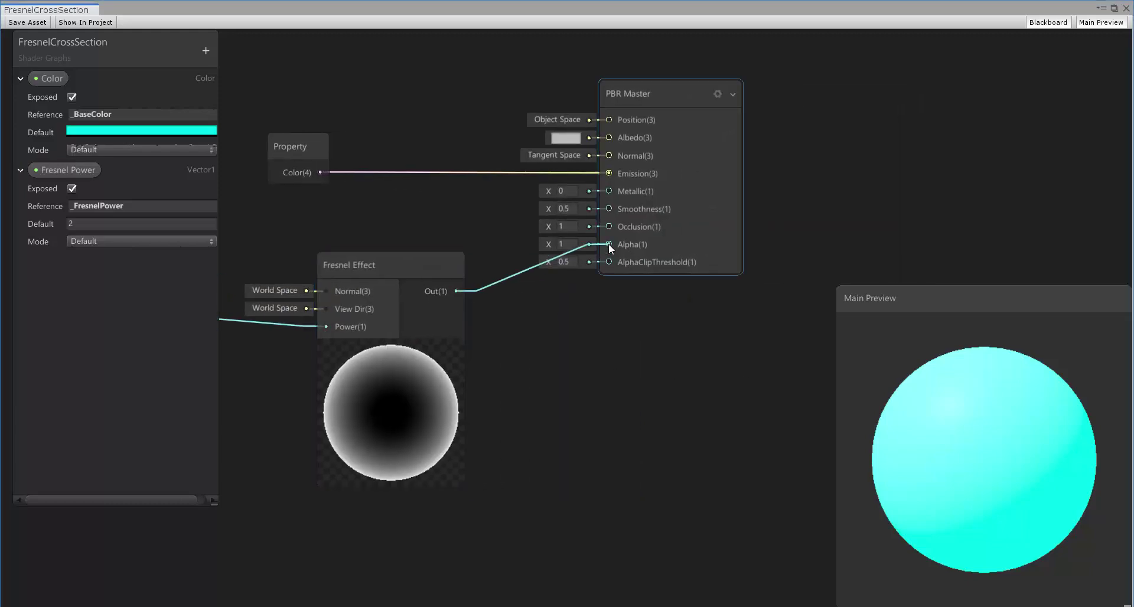
- Preview the shader on the custom heart mesh, then tidy the graph and collapse the property details
{"action": "right_click", "coordinate": [967, 408]}
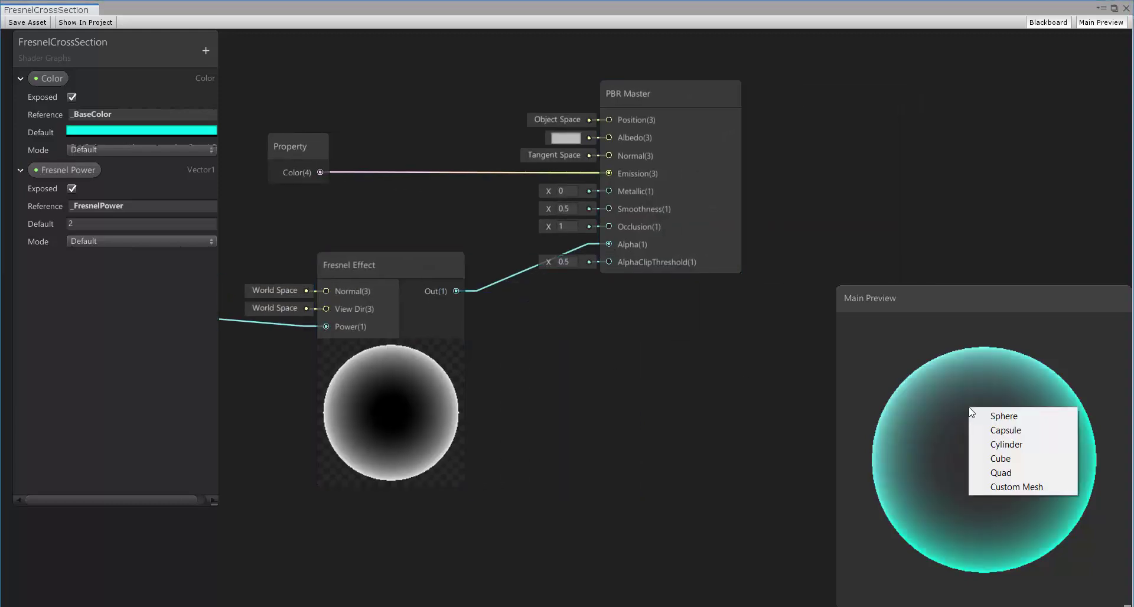
{"action": "left_click", "coordinate": [1018, 488]}
{"action": "double_click", "coordinate": [476, 207]}
{"action": "left_click_drag", "start_coordinate": [999, 484], "coordinate": [875, 407]}
{"action": "scroll", "coordinate": [627, 421], "scroll_direction": "down", "scroll_amount": 3}
{"action": "middle_click_drag", "start_coordinate": [630, 413], "coordinate": [659, 323]}
{"action": "left_click_drag", "start_coordinate": [665, 147], "coordinate": [766, 151]}
{"action": "left_click", "coordinate": [22, 79]}
{"action": "left_click", "coordinate": [20, 99]}
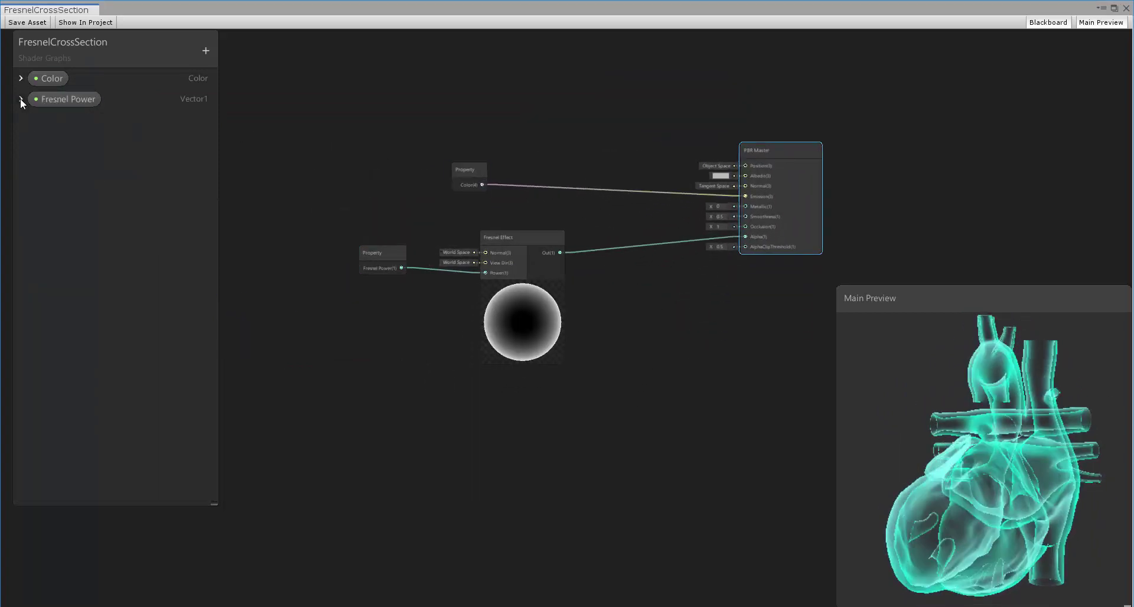
- Add a Vector3 property named Plane Position with reference _PlanePosition
{"action": "left_click", "coordinate": [205, 50]}
{"action": "left_click", "coordinate": [233, 91]}
{"action": "type", "text": "Pla"}
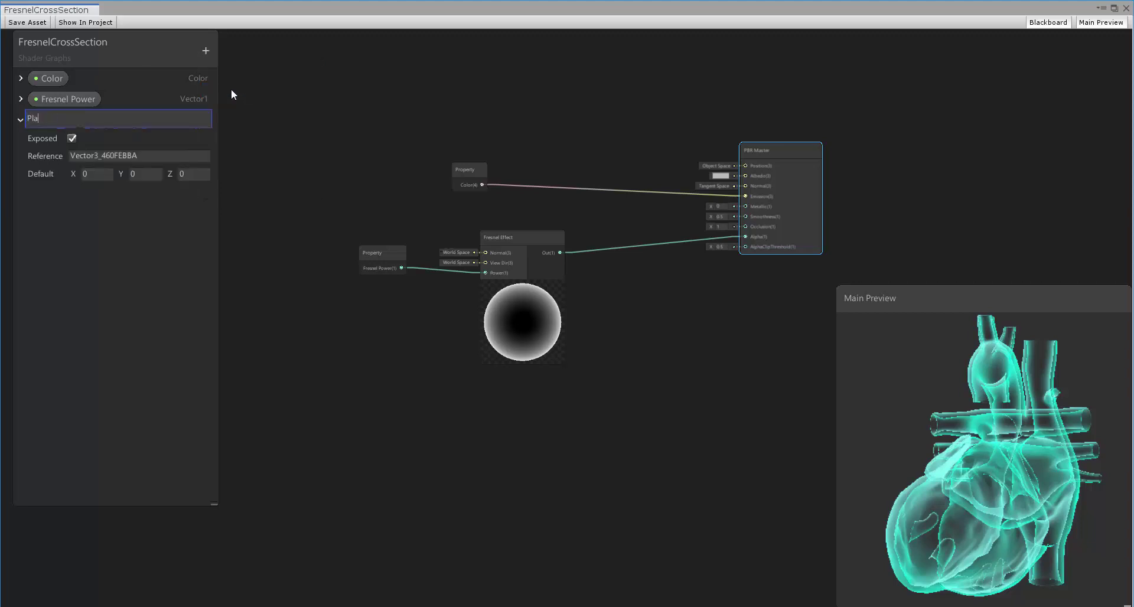
{"action": "type", "text": "ne Position"}
{"action": "left_click", "coordinate": [167, 153]}
{"action": "key", "text": "BackSpace"}
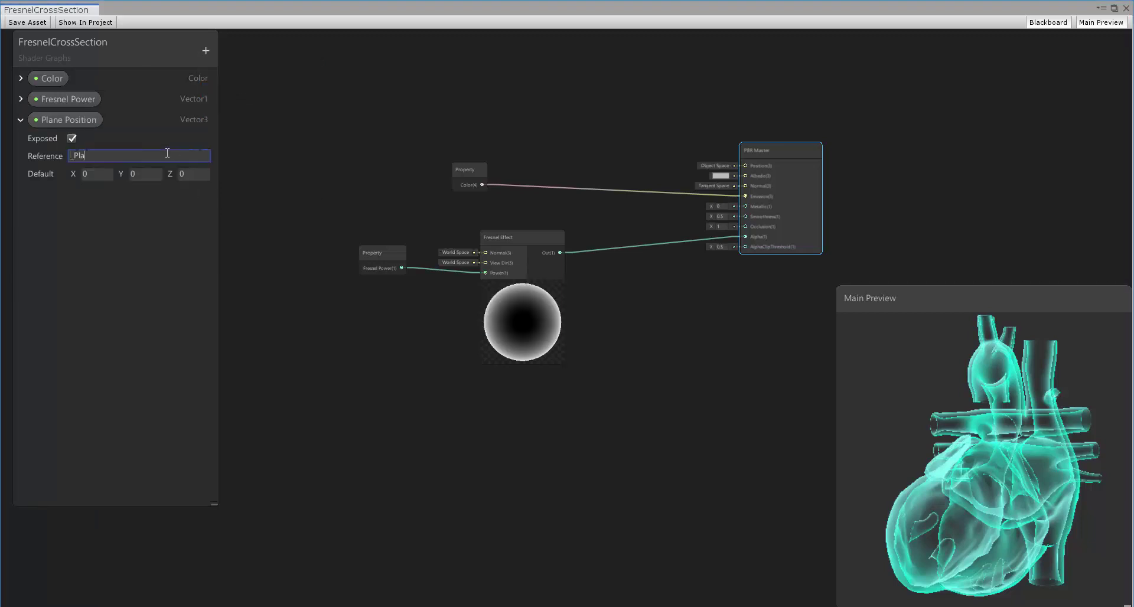
{"action": "key", "text": "Return"}
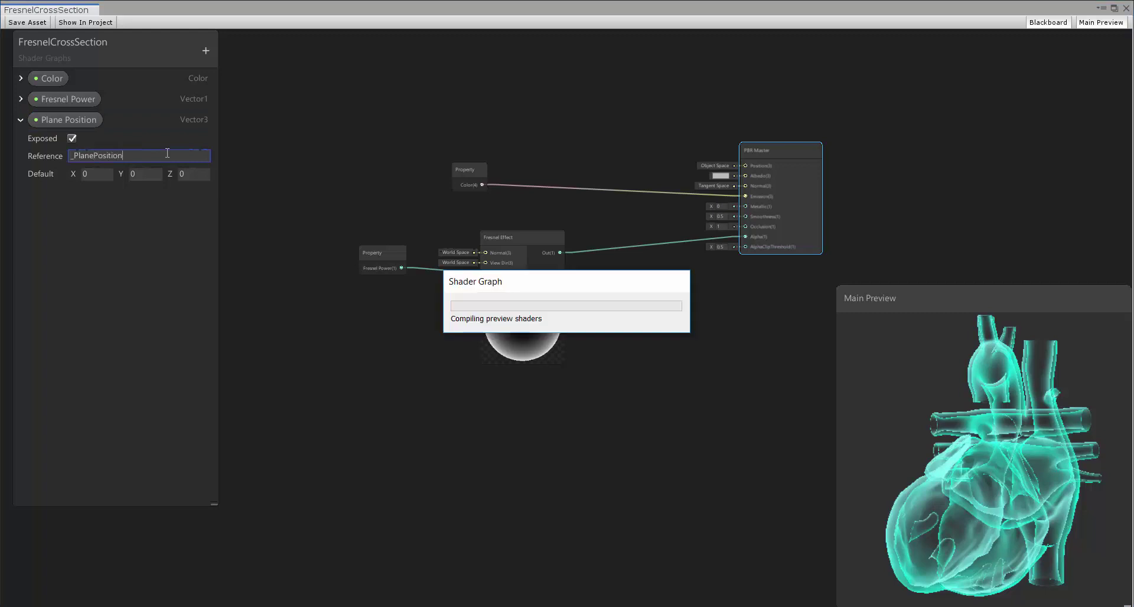
- Add a Vector3 property Plane Normal, set its reference to '_Plane Normal', and start editing its default Y
{"action": "left_click", "coordinate": [204, 49]}
{"action": "left_click", "coordinate": [247, 87]}
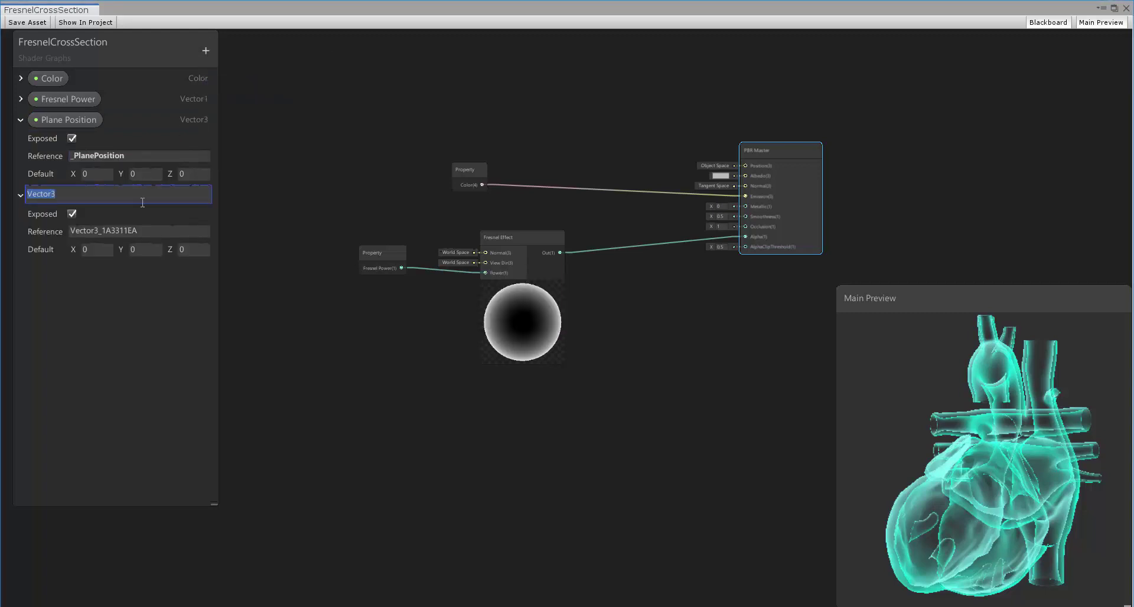
{"action": "type", "text": "Plane Normal"}
{"action": "key", "text": "Return"}
{"action": "left_click", "coordinate": [145, 231]}
{"action": "key", "text": "BackSpace"}
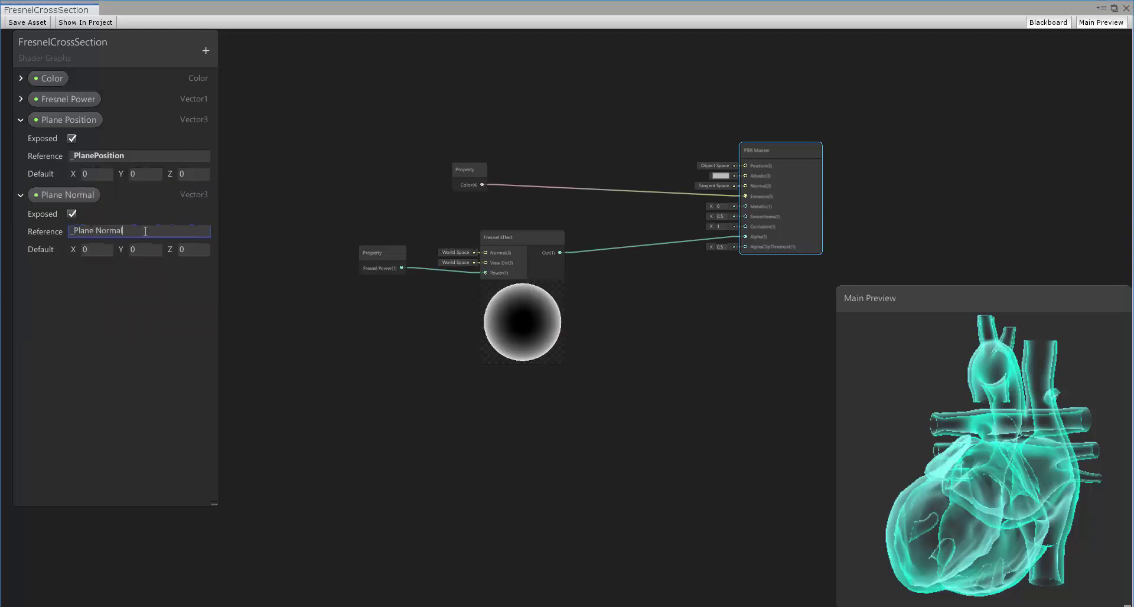
{"action": "type", "text": "_Plane Normal"}
{"action": "left_click", "coordinate": [162, 252]}
- Place a Plane Position node and a world Position node, with Plane Position below
{"action": "left_click_drag", "start_coordinate": [66, 119], "coordinate": [373, 430]}
{"action": "scroll", "coordinate": [456, 435], "scroll_direction": "up", "scroll_amount": 3}
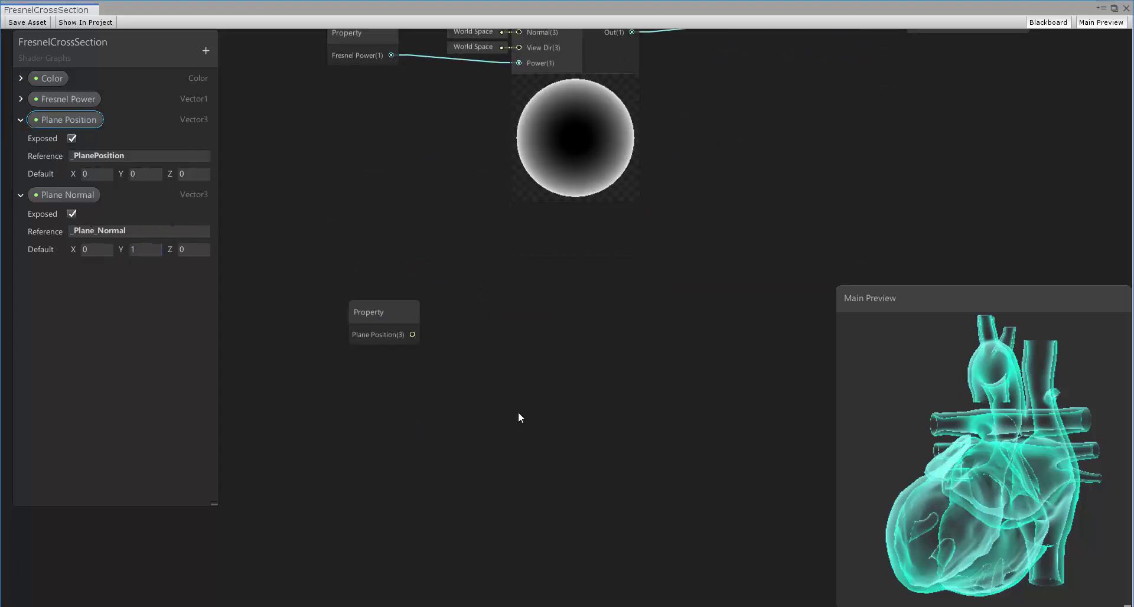
{"action": "right_click", "coordinate": [472, 360]}
{"action": "left_click", "coordinate": [498, 366]}
{"action": "type", "text": "po"}
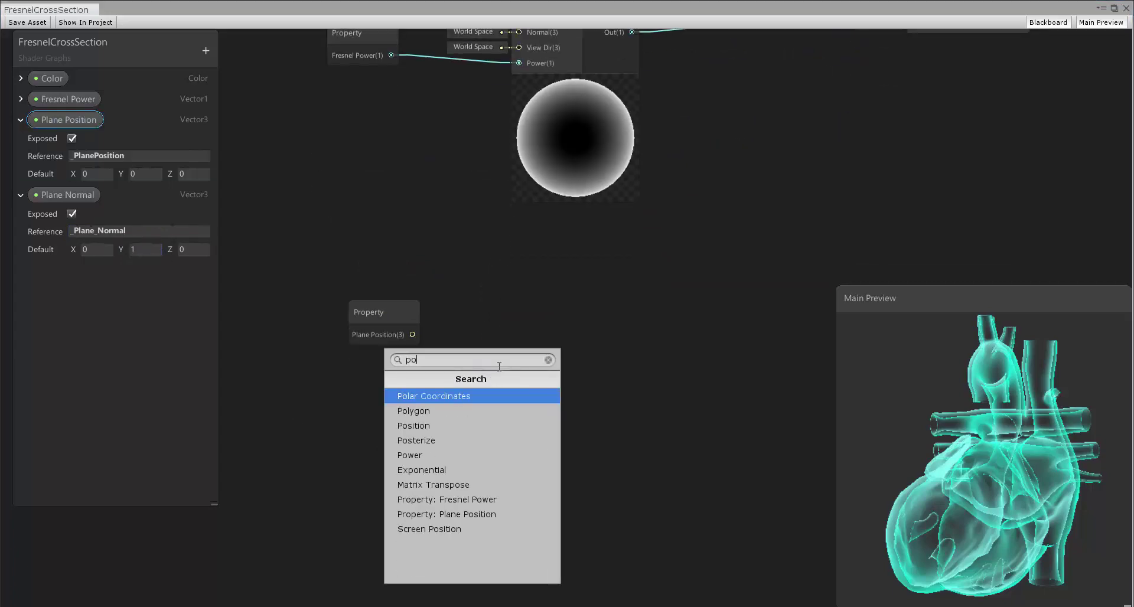
{"action": "type", "text": "sit"}
{"action": "key", "text": "Return"}
{"action": "left_click_drag", "start_coordinate": [399, 313], "coordinate": [436, 527]}
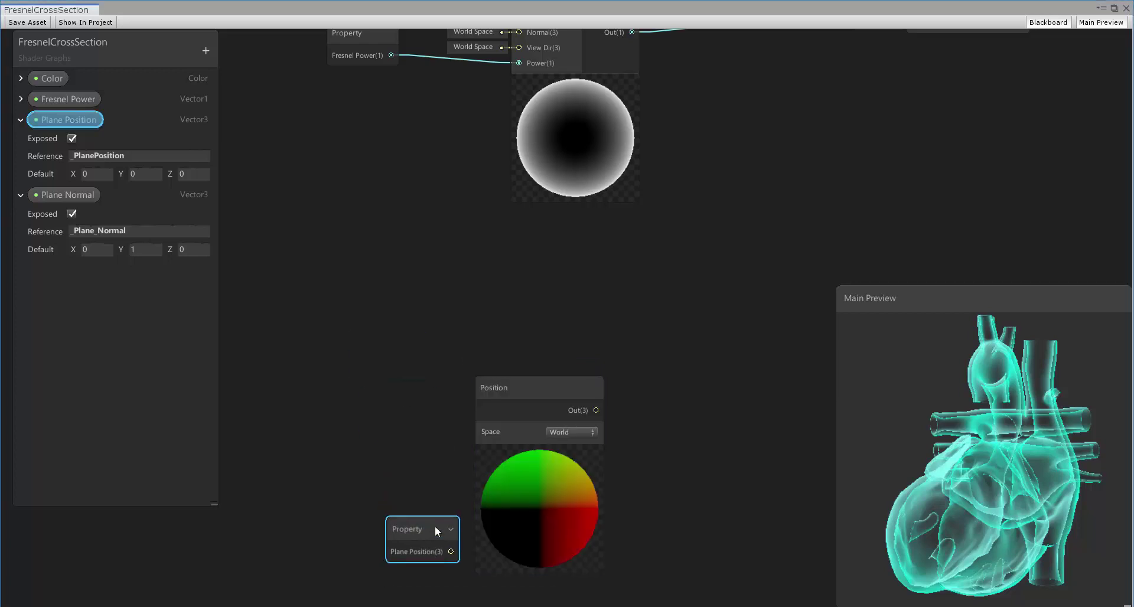
{"action": "middle_click_drag", "start_coordinate": [438, 525], "coordinate": [400, 390]}
{"action": "left_click_drag", "start_coordinate": [402, 390], "coordinate": [480, 494]}
- Add a Subtract node computing world Position minus Plane Position
{"action": "right_click", "coordinate": [642, 319]}
{"action": "left_click", "coordinate": [672, 330]}
{"action": "left_click", "coordinate": [671, 328]}
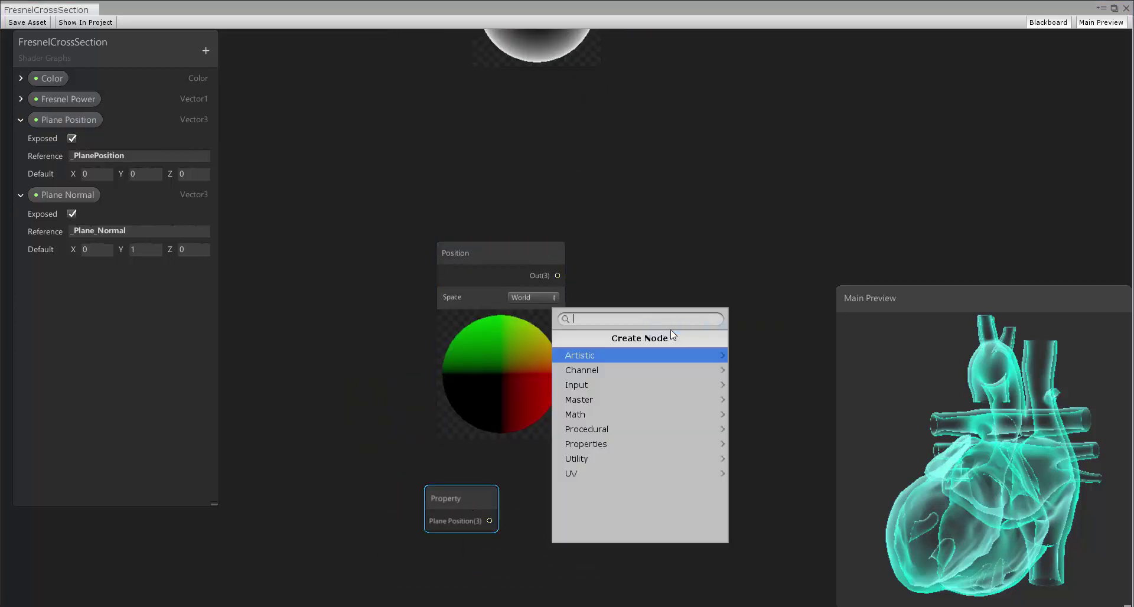
{"action": "type", "text": "subtr"}
{"action": "key", "text": "Return"}
{"action": "left_click_drag", "start_coordinate": [557, 275], "coordinate": [651, 369]}
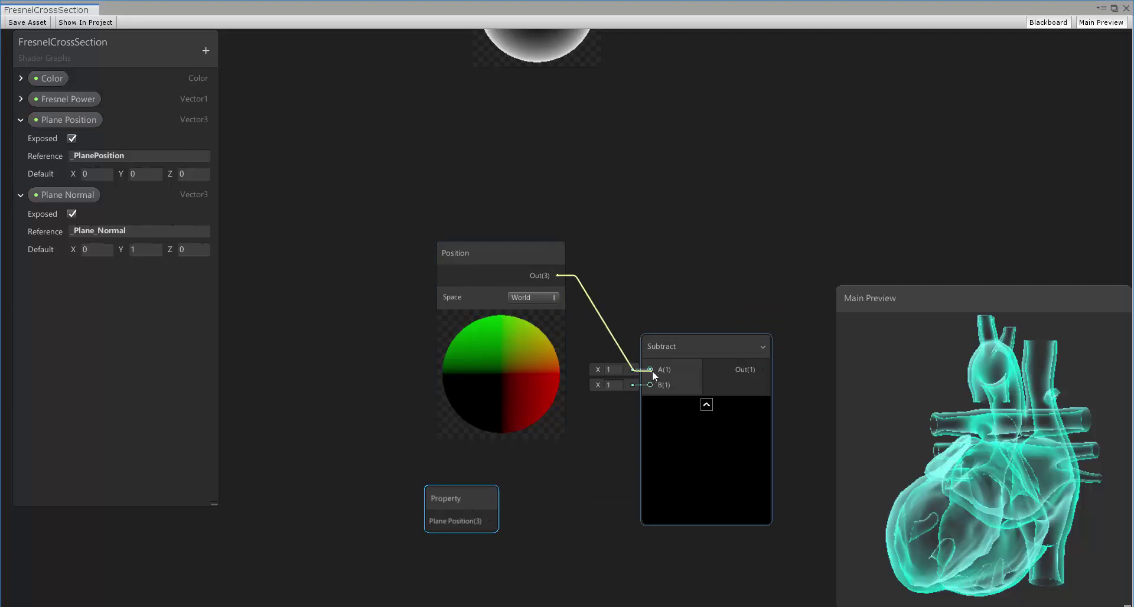
{"action": "left_click_drag", "start_coordinate": [490, 521], "coordinate": [650, 385]}
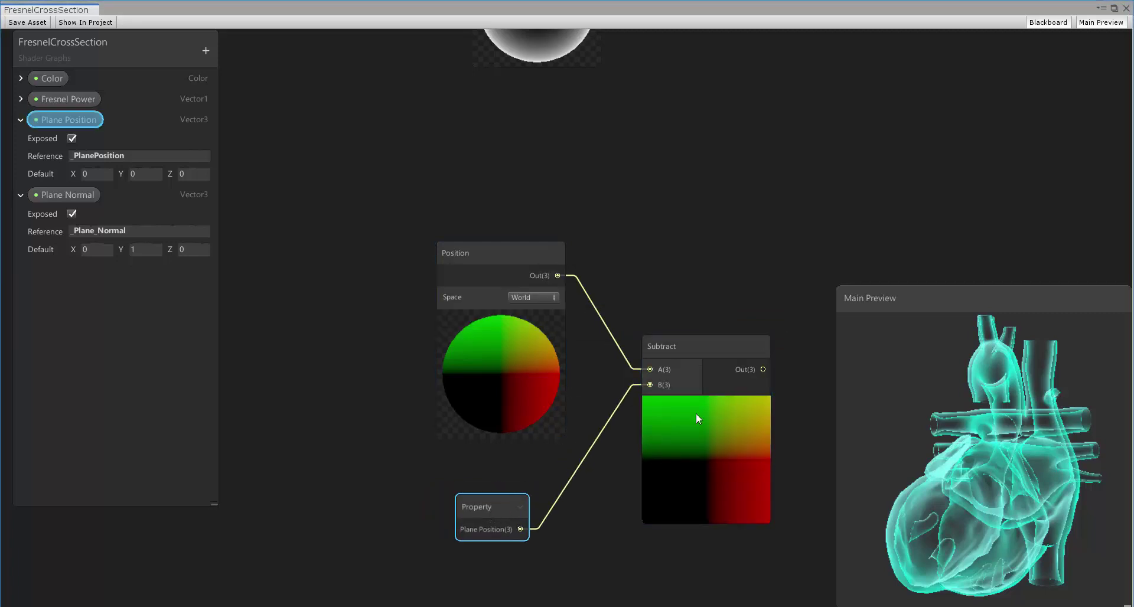
{"action": "middle_click_drag", "start_coordinate": [696, 418], "coordinate": [581, 289]}
{"action": "scroll", "coordinate": [583, 319], "scroll_direction": "down", "scroll_amount": 3}
- Add Plane Normal and a Dot Product of the Subtract result with Plane Normal
{"action": "left_click_drag", "start_coordinate": [72, 195], "coordinate": [487, 452]}
{"action": "right_click", "coordinate": [604, 339]}
{"action": "left_click", "coordinate": [621, 347]}
{"action": "type", "text": "dot"}
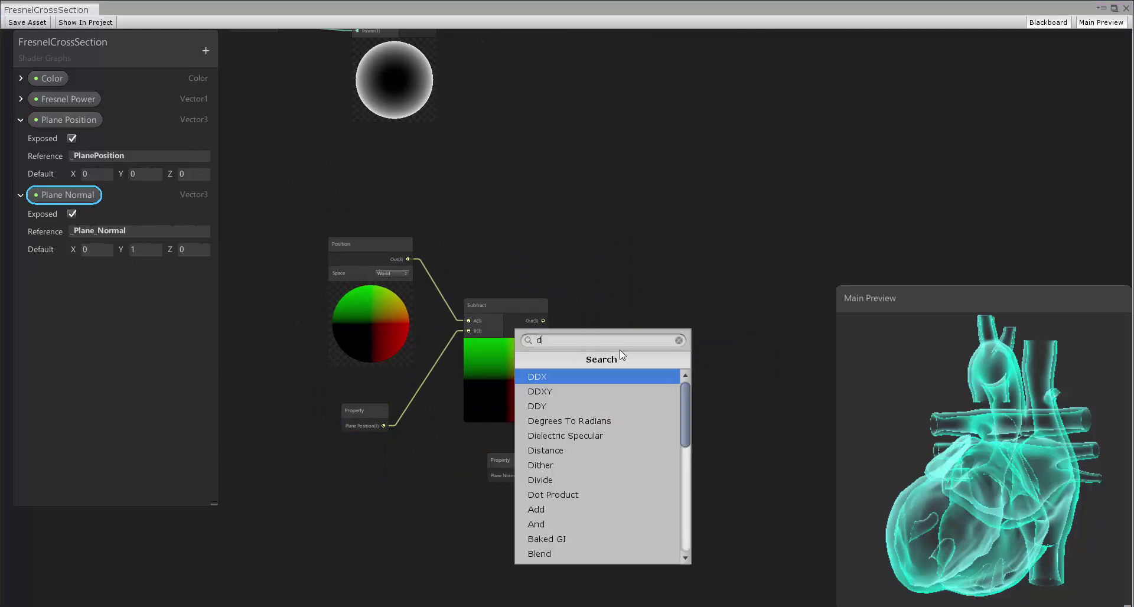
{"action": "key", "text": "Return"}
{"action": "left_click_drag", "start_coordinate": [607, 376], "coordinate": [609, 378]}
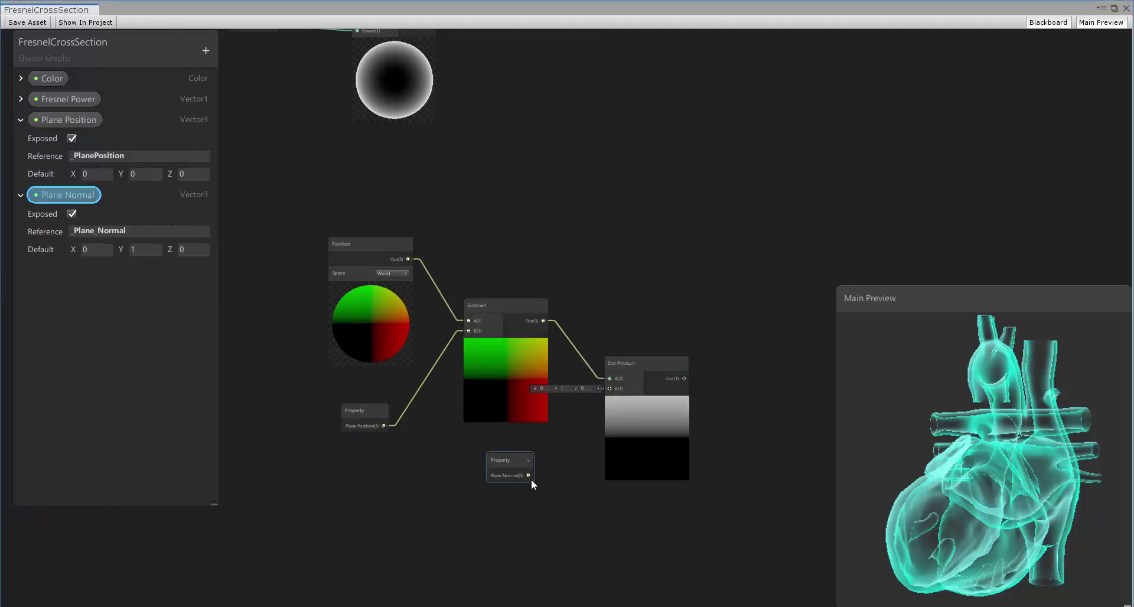
{"action": "left_click_drag", "start_coordinate": [529, 476], "coordinate": [610, 388]}
{"action": "middle_click_drag", "start_coordinate": [779, 414], "coordinate": [645, 342]}
{"action": "right_click", "coordinate": [663, 235]}
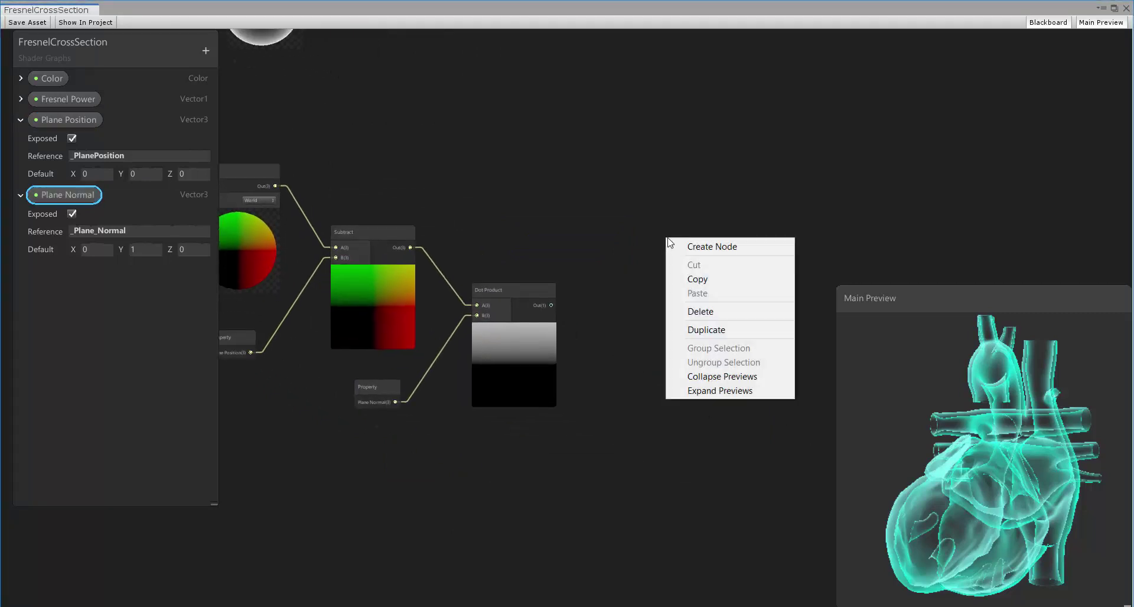
- Create a Step node beside the Dot Product
{"action": "left_click", "coordinate": [686, 245]}
{"action": "type", "text": "step"}
{"action": "key", "text": "Return"}
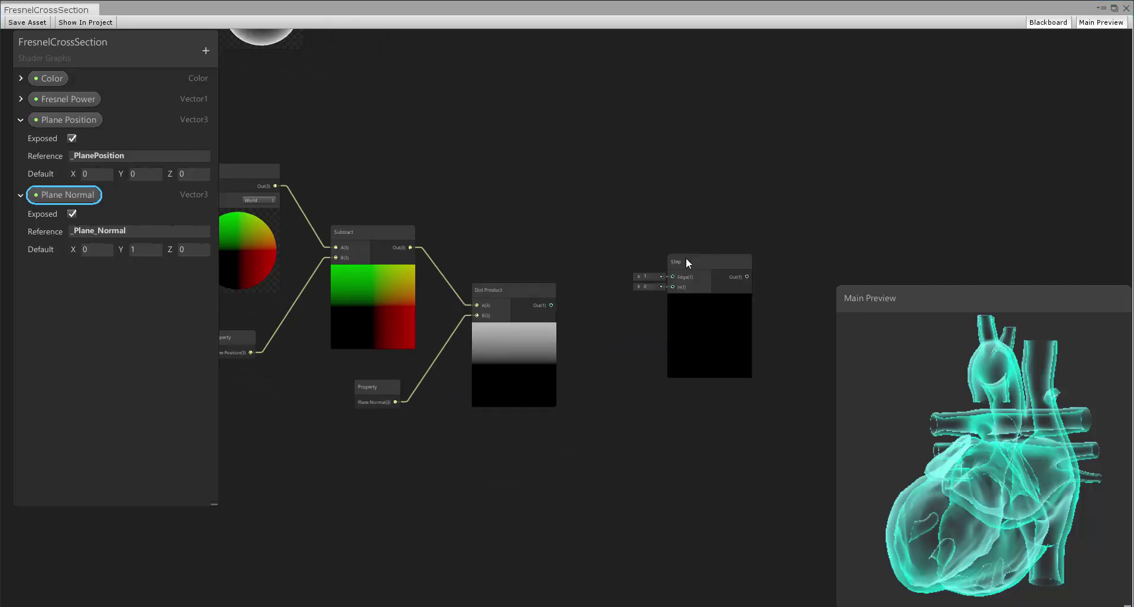
{"action": "left_click_drag", "start_coordinate": [686, 257], "coordinate": [656, 305]}
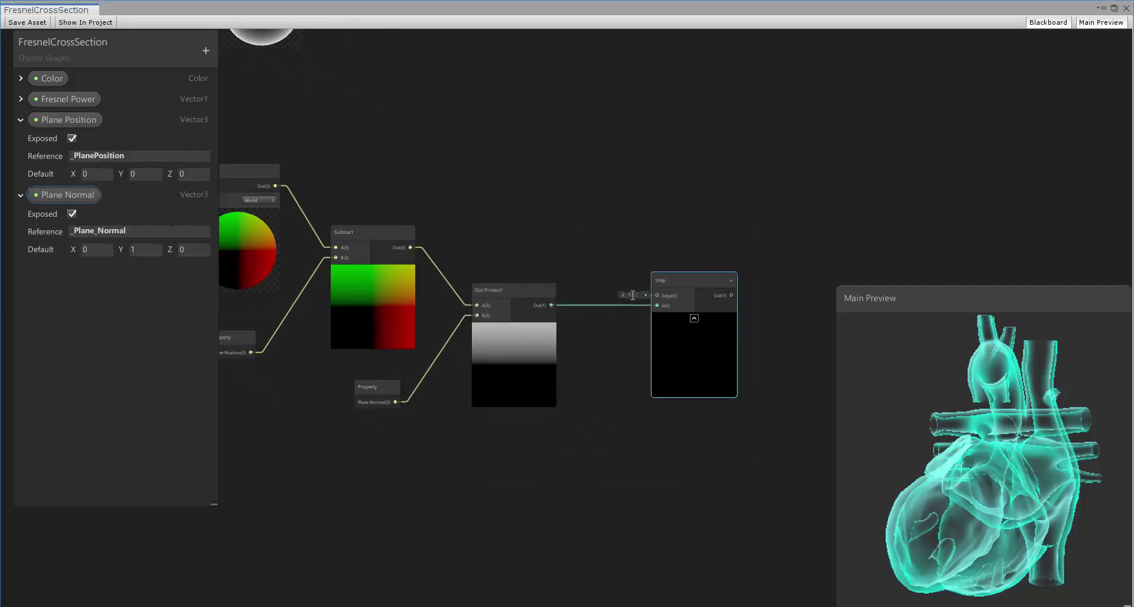
{"action": "scroll", "coordinate": [759, 348], "scroll_direction": "down", "scroll_amount": 3}
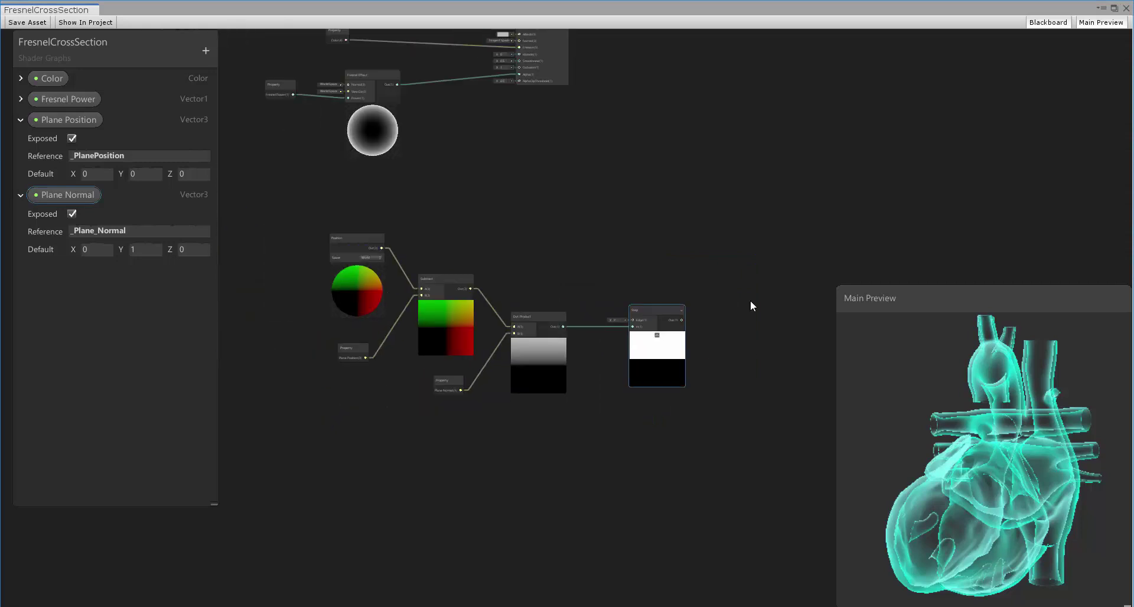
{"action": "middle_click_drag", "start_coordinate": [749, 304], "coordinate": [643, 352]}
- Add a One Minus node fed by the Step result
{"action": "right_click", "coordinate": [648, 349]}
{"action": "left_click", "coordinate": [673, 357]}
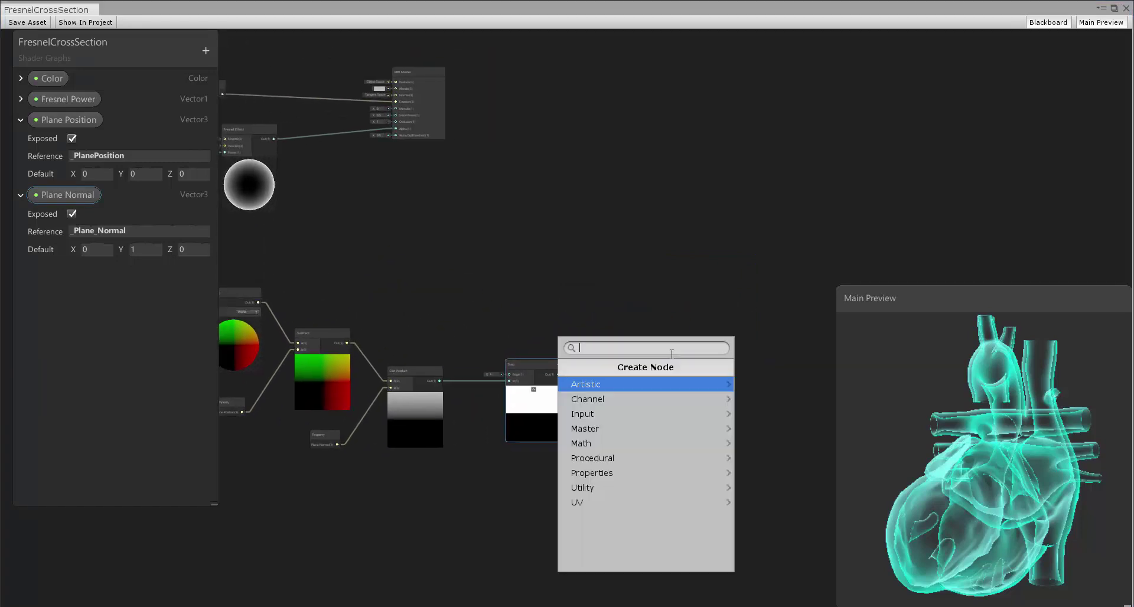
{"action": "type", "text": "one minus"}
{"action": "key", "text": "Return"}
{"action": "scroll", "coordinate": [677, 352], "scroll_direction": "up", "scroll_amount": 3}
{"action": "left_click_drag", "start_coordinate": [483, 396], "coordinate": [643, 402]}
{"action": "scroll", "coordinate": [615, 413], "scroll_direction": "down", "scroll_amount": 3}
- Connect One Minus to PBR Master AlphaClipThreshold and inspect the cut heart in the preview
{"action": "left_click_drag", "start_coordinate": [394, 132], "coordinate": [720, 155]}
{"action": "scroll", "coordinate": [722, 298], "scroll_direction": "up", "scroll_amount": 1}
{"action": "scroll", "coordinate": [722, 298], "scroll_direction": "up", "scroll_amount": 2}
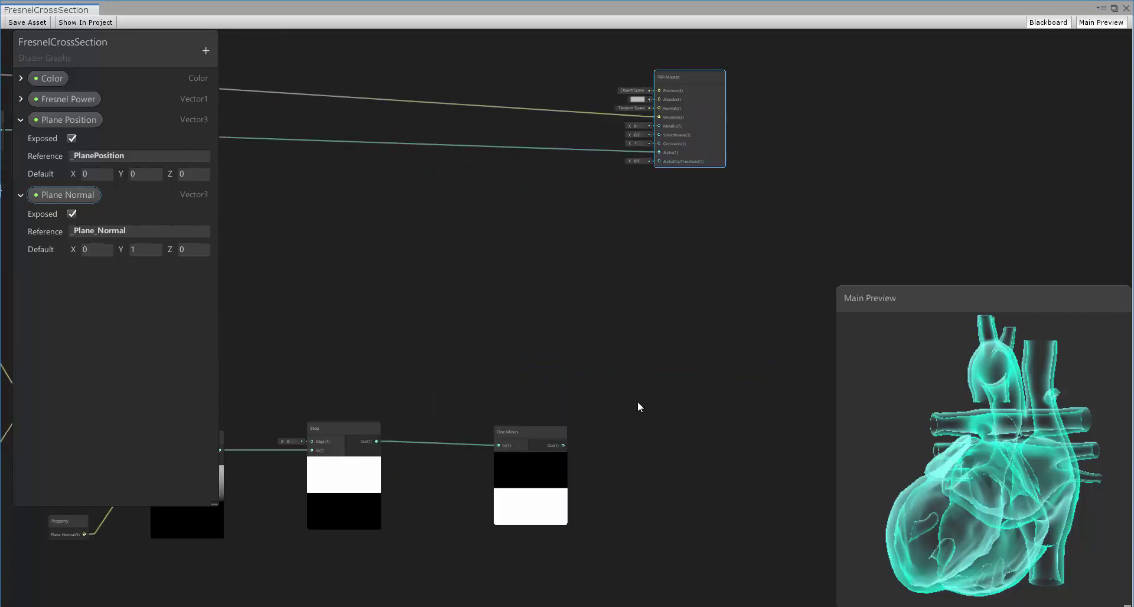
{"action": "scroll", "coordinate": [637, 402], "scroll_direction": "up", "scroll_amount": 2}
{"action": "middle_click_drag", "start_coordinate": [637, 402], "coordinate": [587, 431]}
{"action": "middle_click_drag", "start_coordinate": [686, 172], "coordinate": [637, 241]}
{"action": "left_click_drag", "start_coordinate": [611, 73], "coordinate": [591, 309]}
{"action": "scroll", "coordinate": [690, 367], "scroll_direction": "up", "scroll_amount": 1}
{"action": "middle_click_drag", "start_coordinate": [690, 367], "coordinate": [700, 235]}
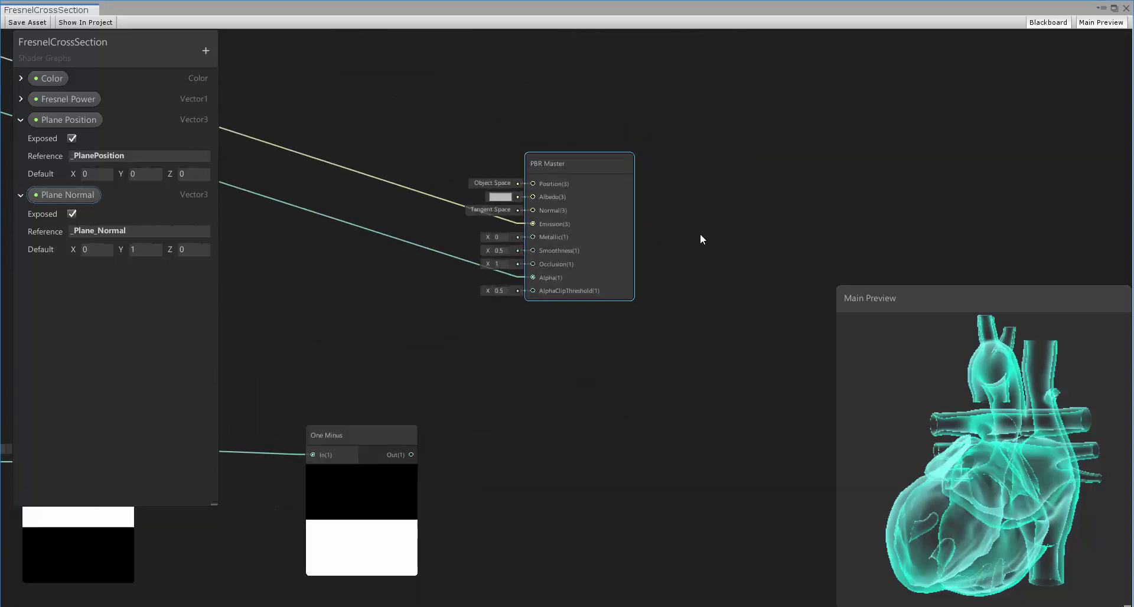
{"action": "left_click_drag", "start_coordinate": [537, 285], "coordinate": [533, 291]}
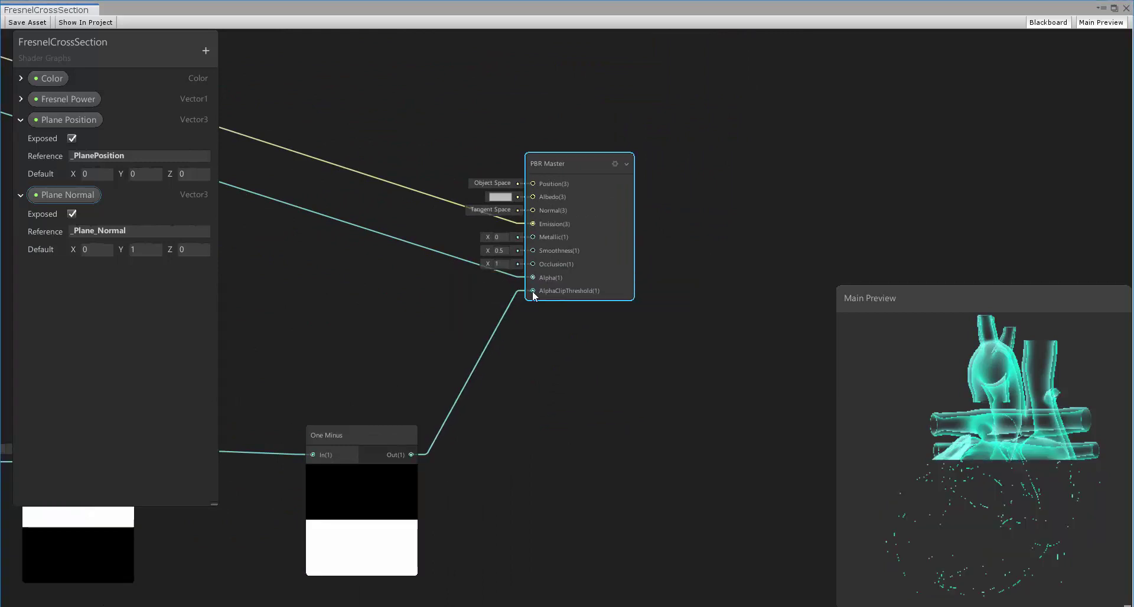
{"action": "left_click_drag", "start_coordinate": [899, 448], "coordinate": [1034, 455]}
{"action": "left_click_drag", "start_coordinate": [584, 166], "coordinate": [591, 154]}
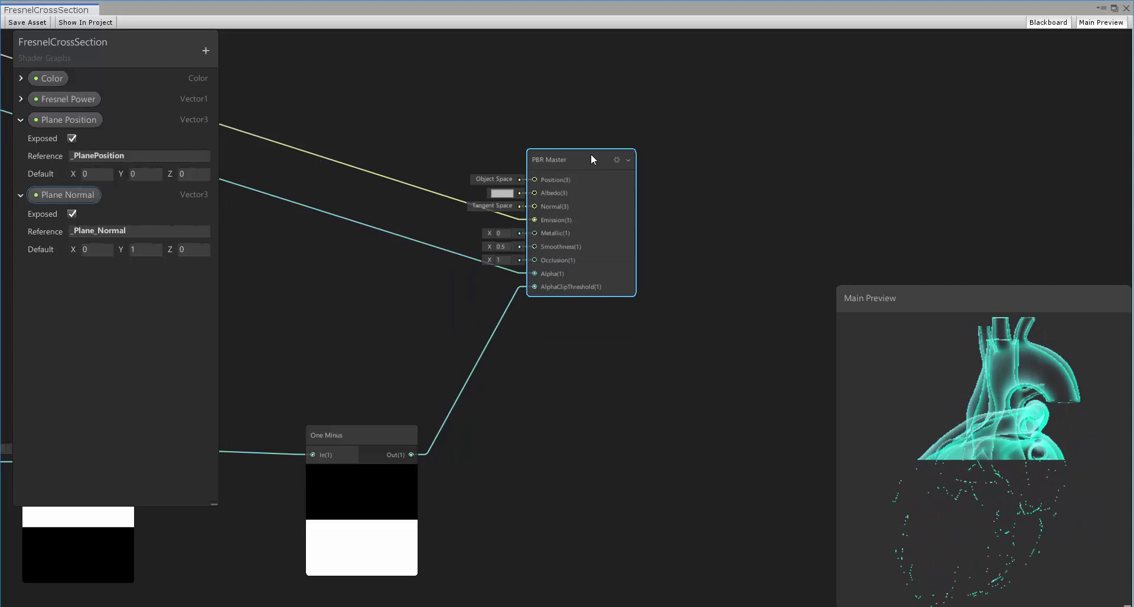
- Add a Multiply node taking One Minus in A, feeding its result into AlphaClipThreshold
{"action": "right_click", "coordinate": [569, 392]}
{"action": "left_click", "coordinate": [624, 177]}
{"action": "type", "text": "mul"}
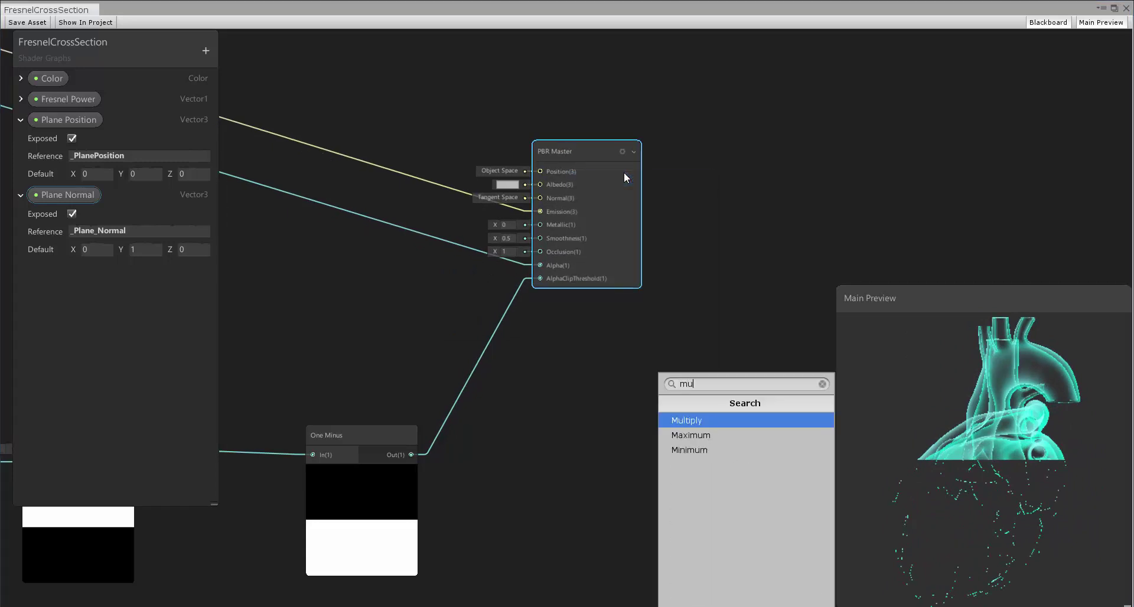
{"action": "key", "text": "Return"}
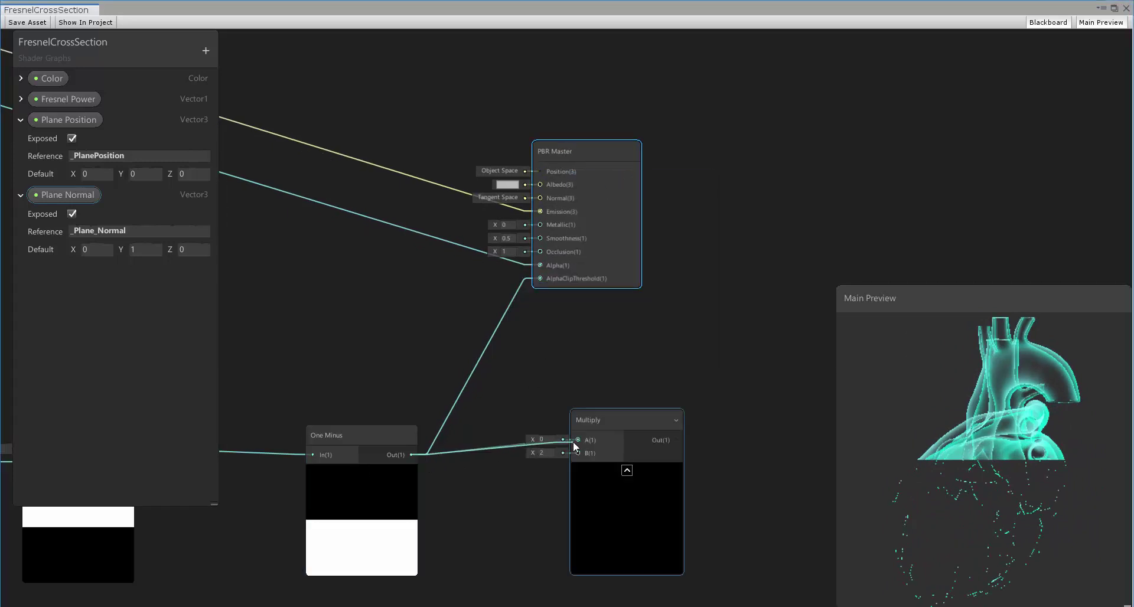
{"action": "left_click_drag", "start_coordinate": [573, 442], "coordinate": [577, 441]}
{"action": "left_click_drag", "start_coordinate": [567, 153], "coordinate": [717, 96]}
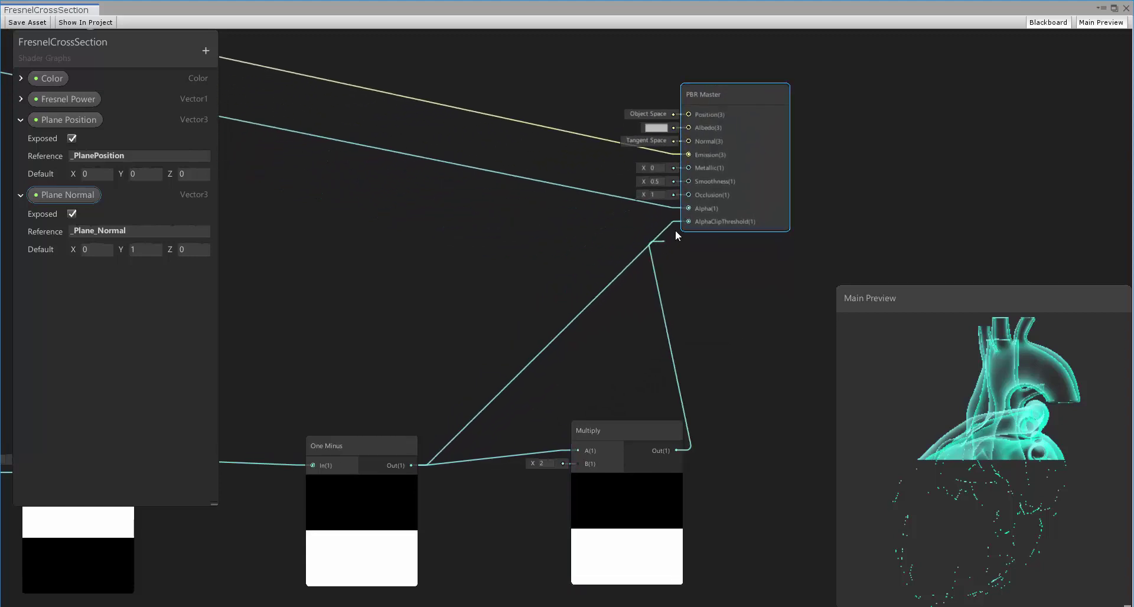
{"action": "left_click_drag", "start_coordinate": [675, 229], "coordinate": [690, 221]}
{"action": "left_click_drag", "start_coordinate": [975, 413], "coordinate": [1051, 414]}
- Box-select the three Fresnel nodes and move them beside PBR Master
{"action": "scroll", "coordinate": [558, 270], "scroll_direction": "down", "scroll_amount": 8}
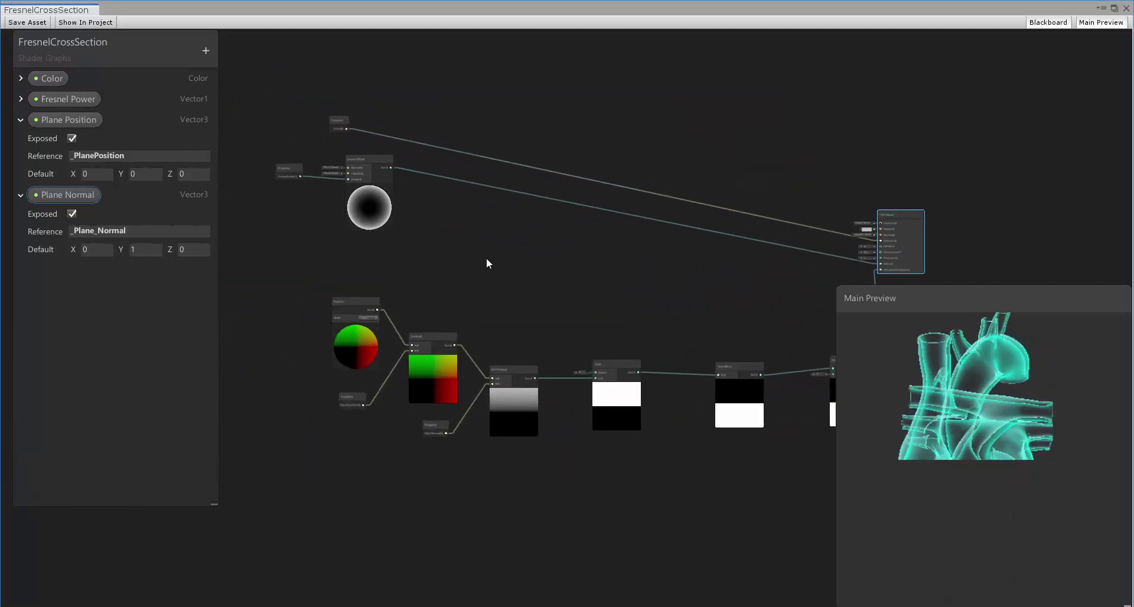
{"action": "middle_click_drag", "start_coordinate": [487, 259], "coordinate": [514, 275]}
{"action": "left_click_drag", "start_coordinate": [469, 106], "coordinate": [296, 253]}
{"action": "left_click_drag", "start_coordinate": [396, 175], "coordinate": [455, 208]}
{"action": "left_click_drag", "start_coordinate": [455, 207], "coordinate": [776, 261]}
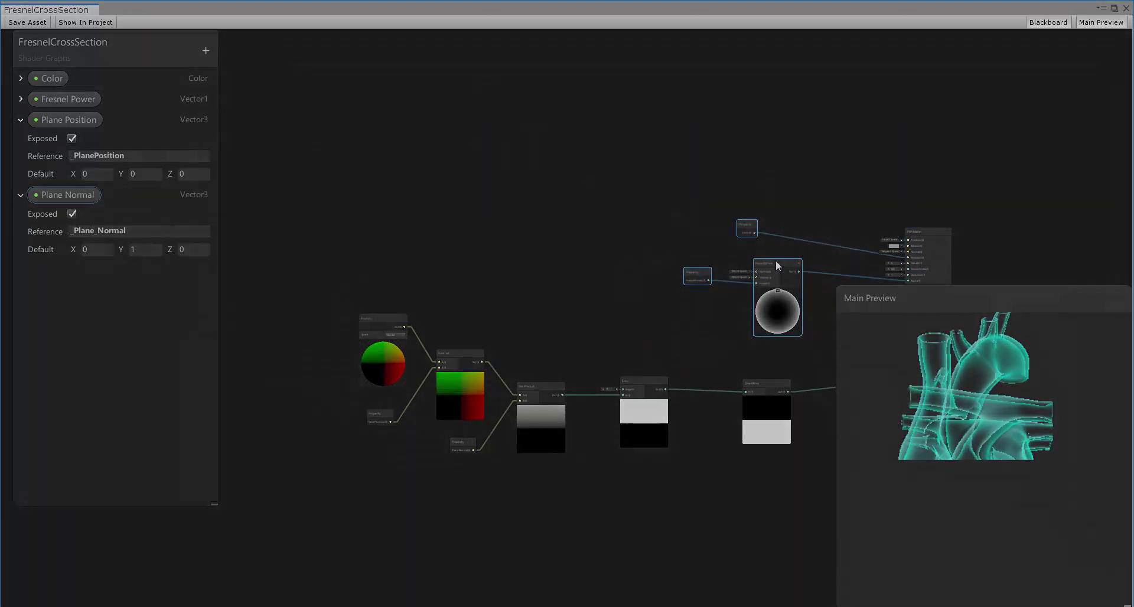